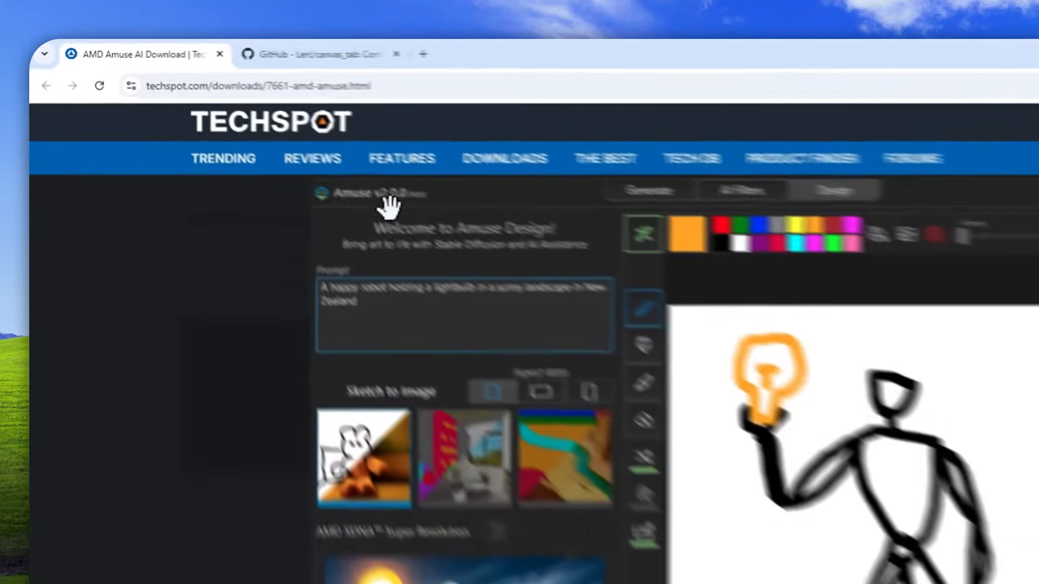
Step: Look through the README of the Lerc/canvas_tab GitHub repository down to its example ComfyUI workflows
left_click(285, 145)
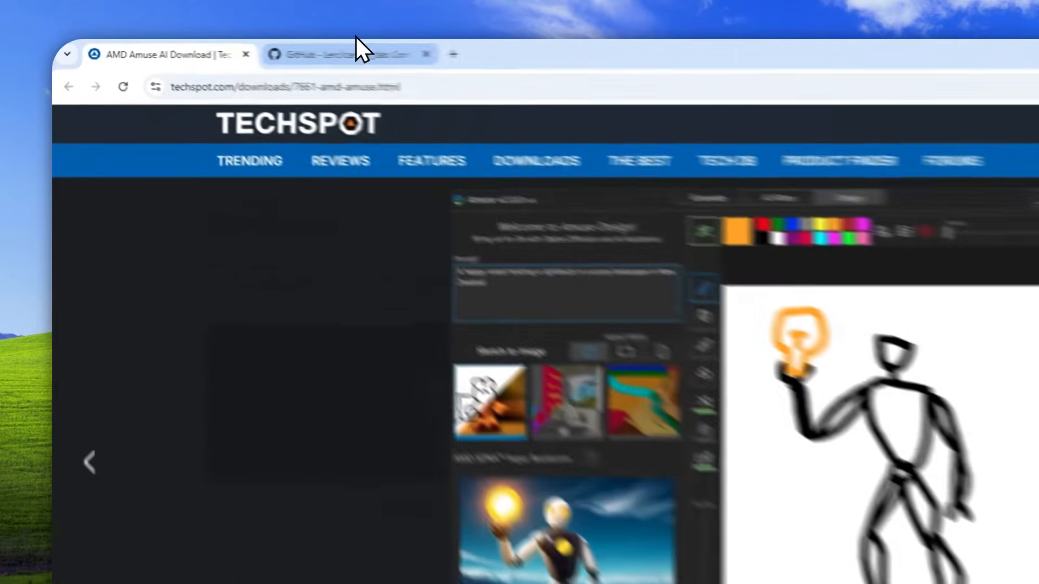
left_click(258, 47)
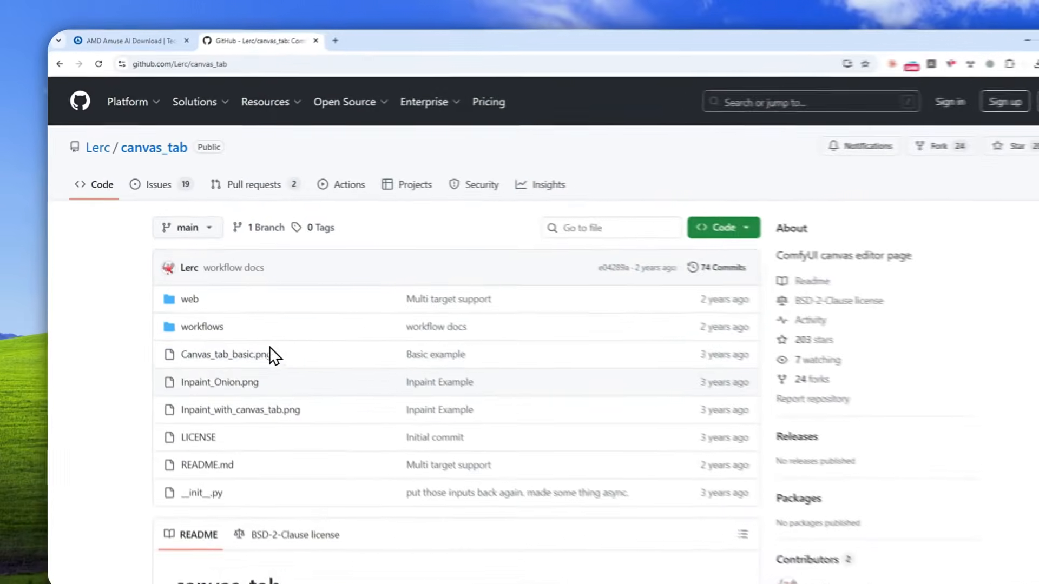
scroll(157, 357, "down", 5)
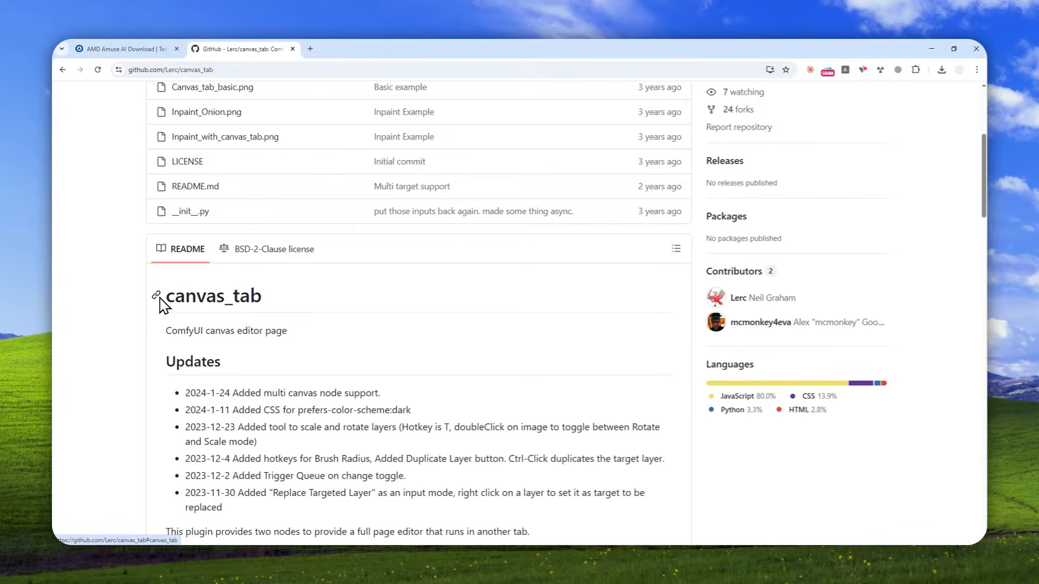
scroll(181, 297, "down", 5)
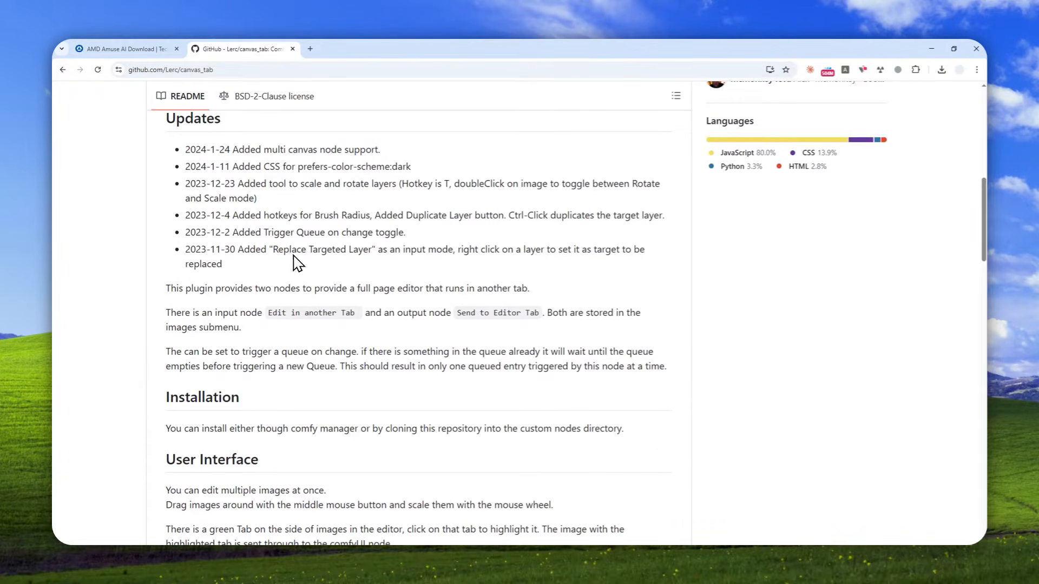
scroll(308, 259, "down", 5)
scroll(346, 227, "down", 4)
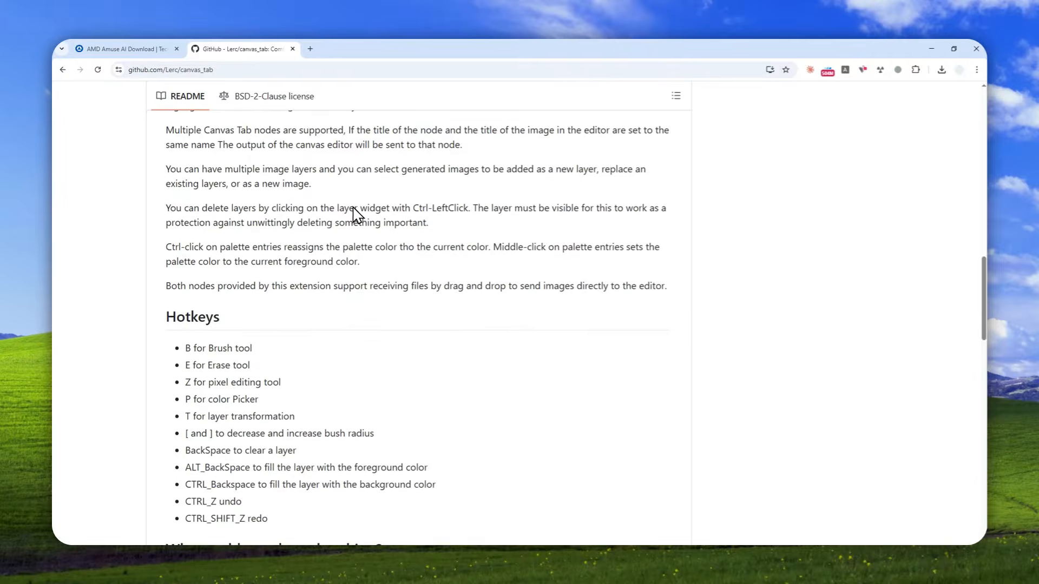
scroll(357, 230, "down", 20)
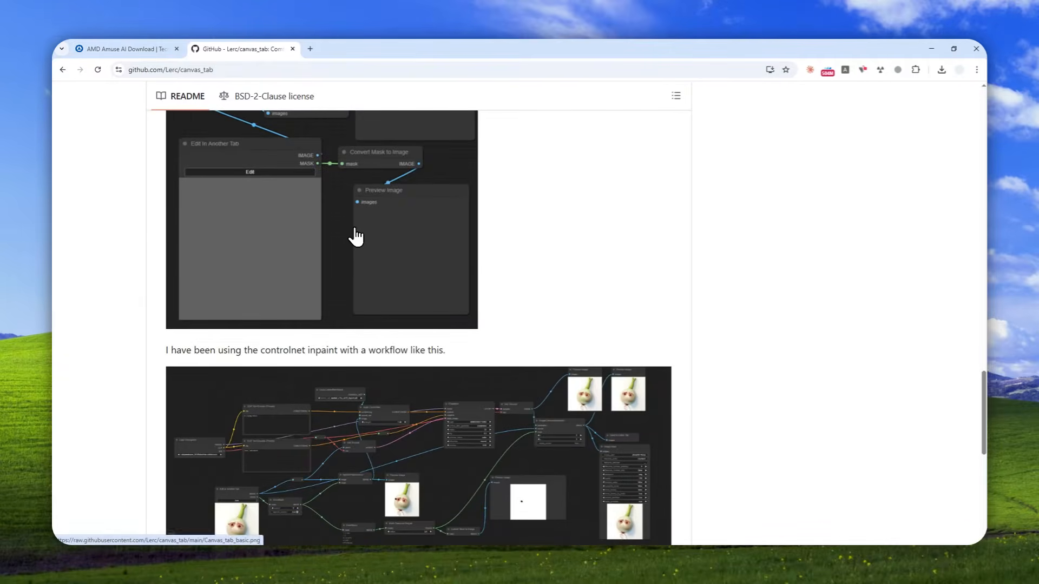
scroll(368, 236, "up", 2)
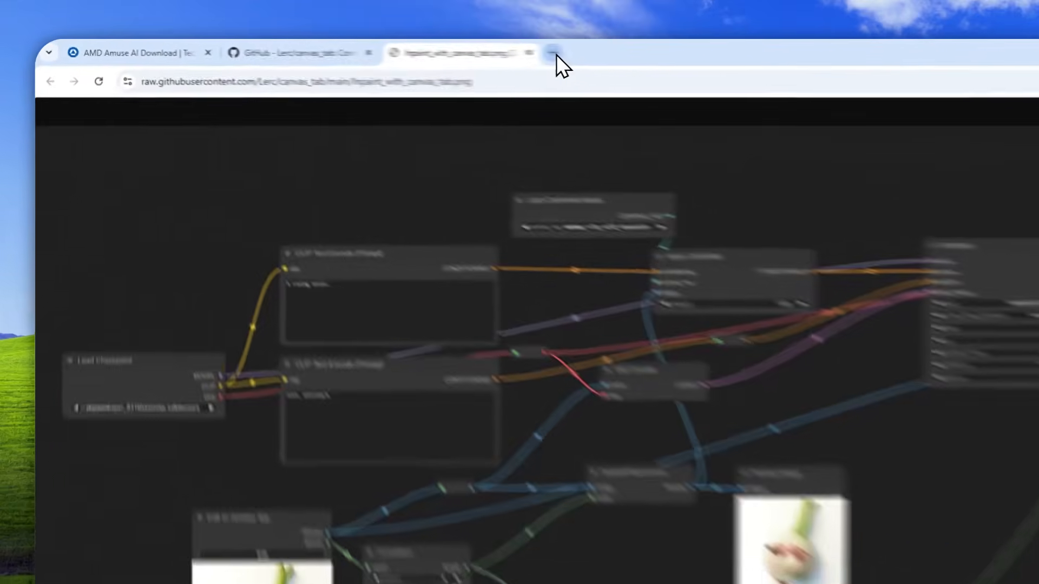
Step: Search the web for "amuse ai" in a new tab and open AMD's "Create AI Art with AMUSE" result
left_click(426, 49)
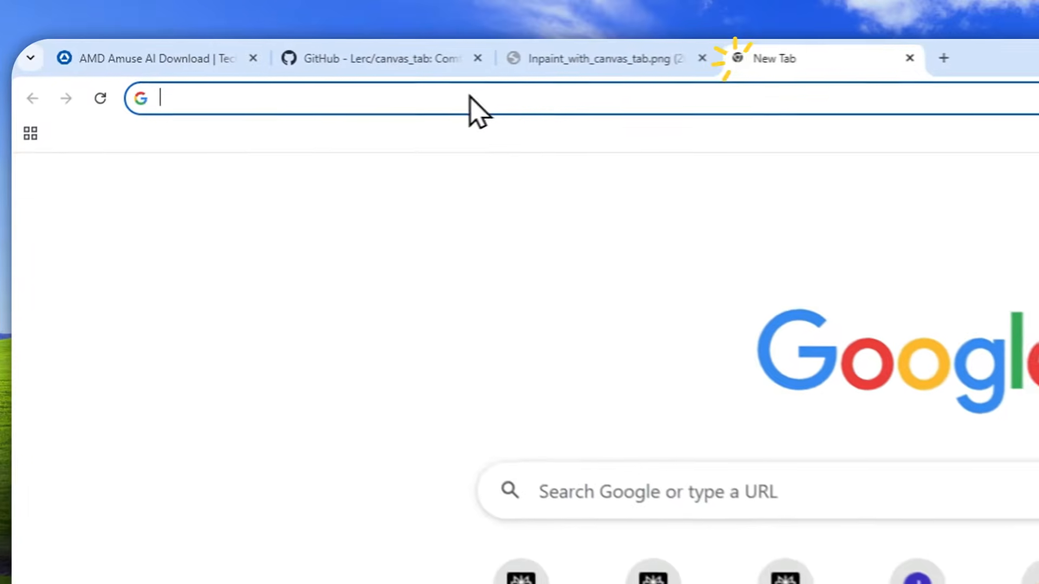
type("amuse ai")
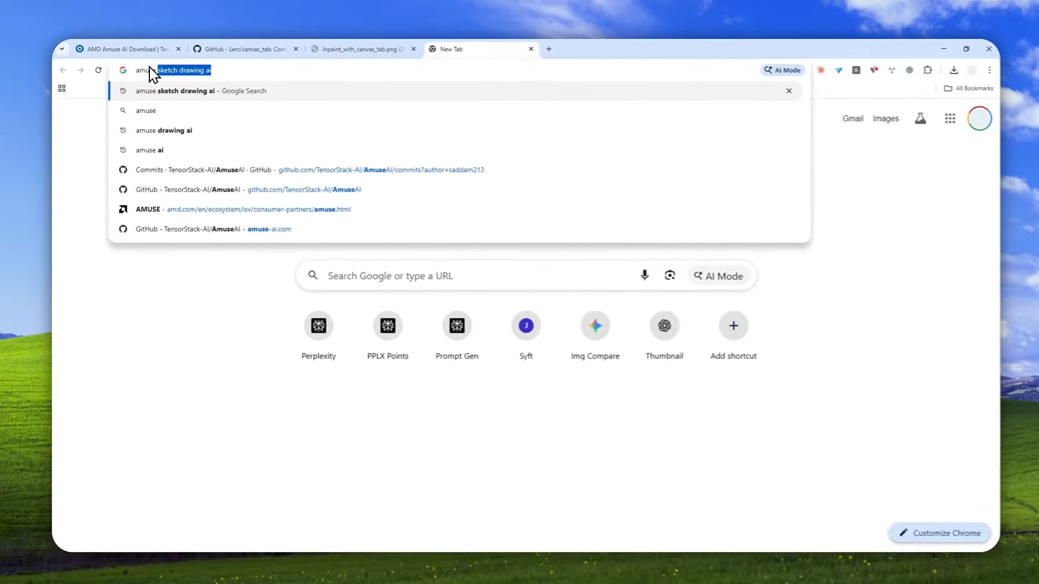
key("Return")
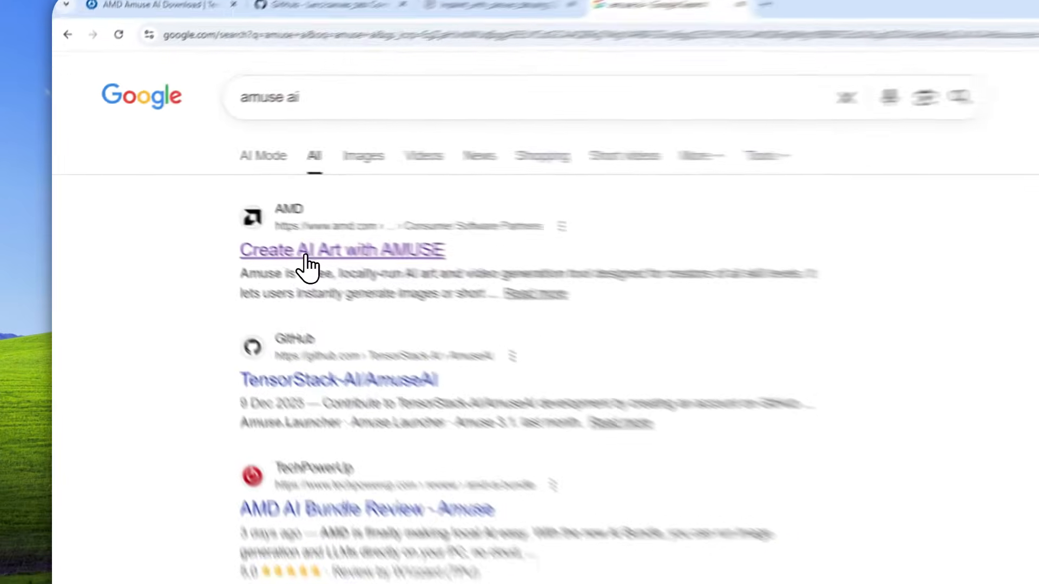
left_click(221, 218)
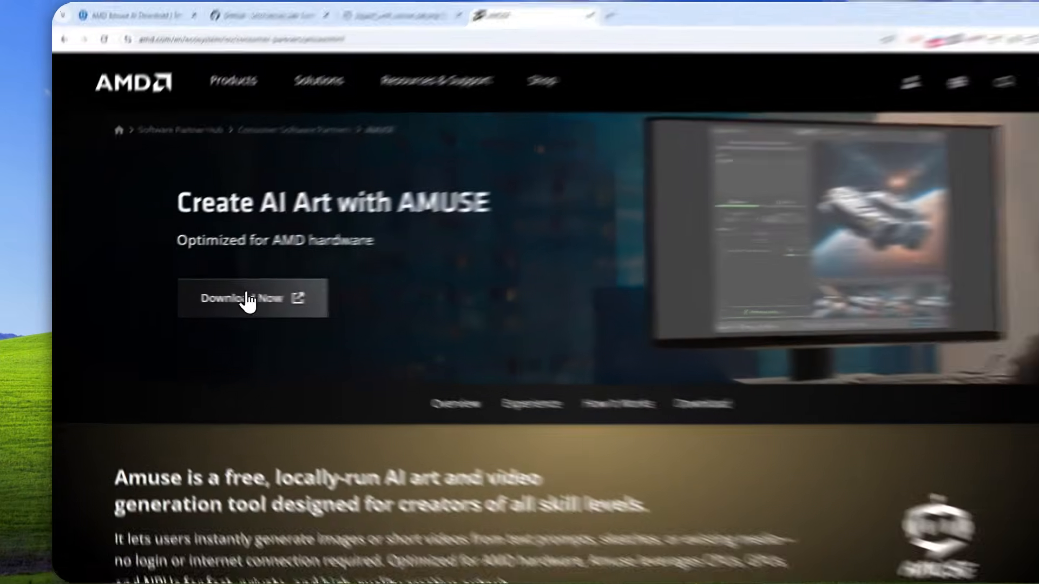
Step: Follow the AMD download link to the TensorStack-AI/AmuseAI repository and open its releases page at the v3.1.0 assets
left_click(227, 296)
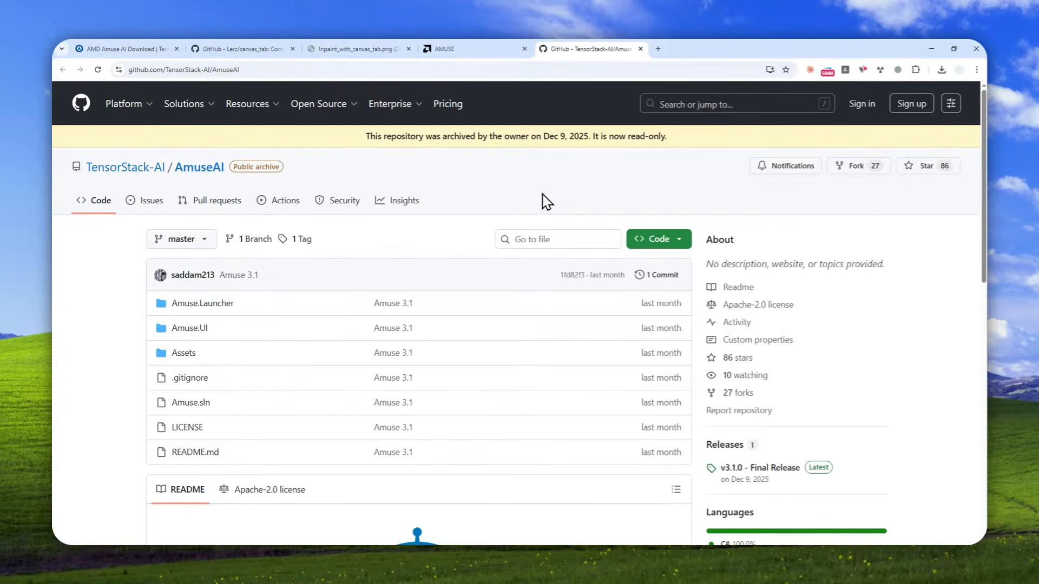
scroll(695, 163, "down", 5)
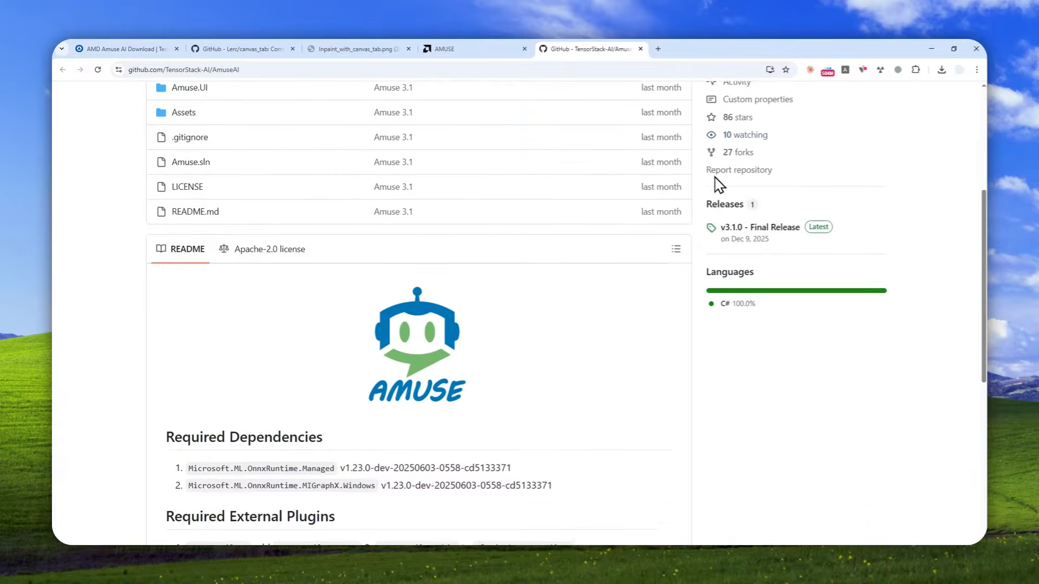
left_click(732, 203)
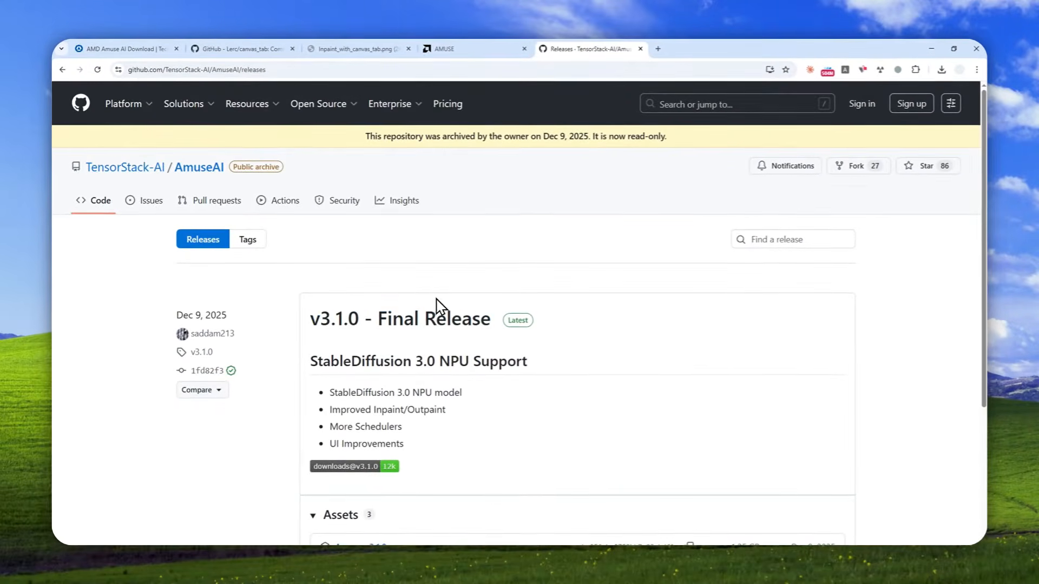
scroll(431, 297, "down", 3)
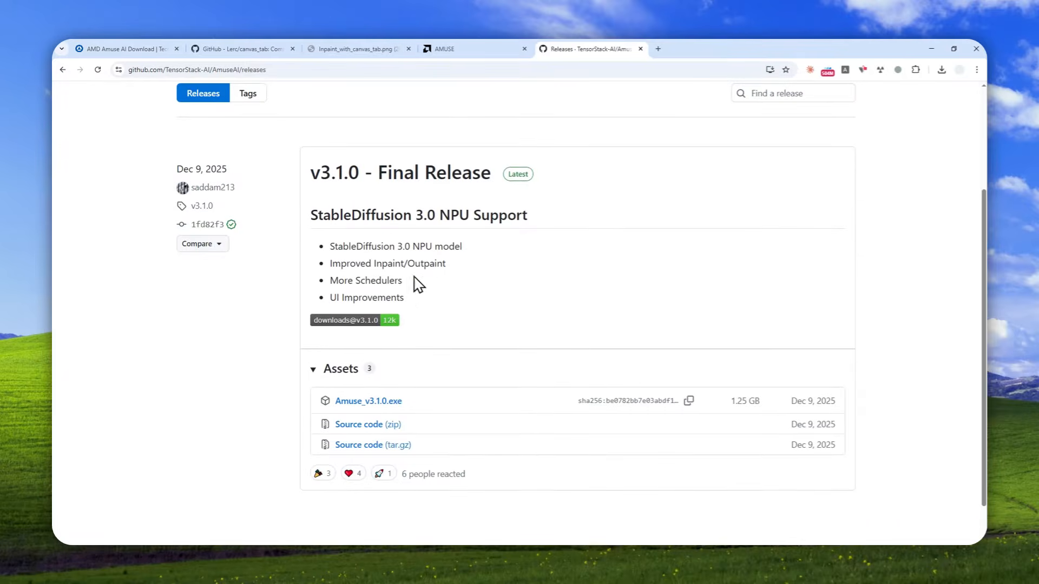
Step: Download the Amuse_v3.1.0.exe installer from the v3.1.0 Final Release assets
left_click(323, 362)
left_click(327, 394)
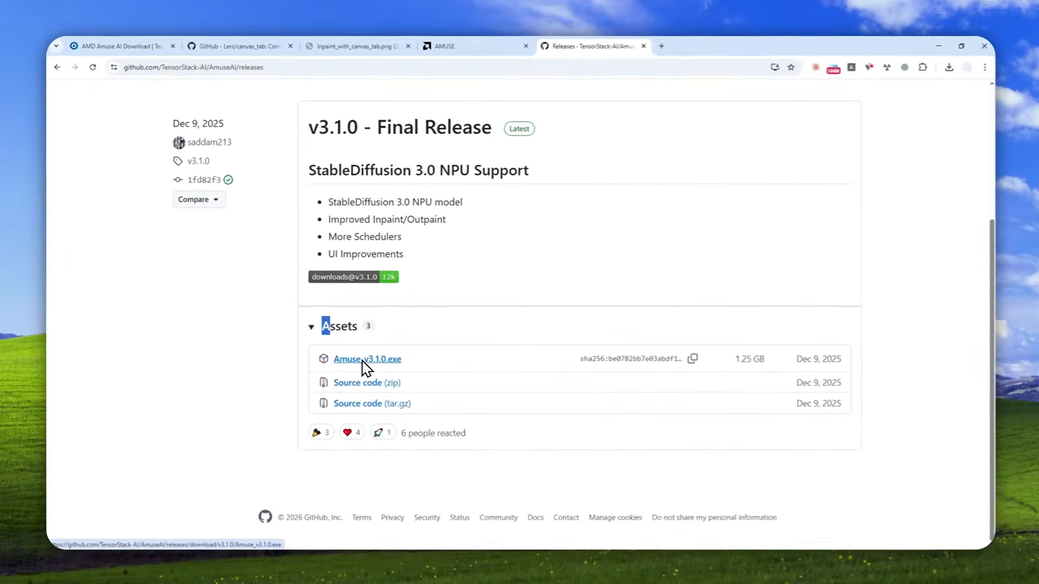
left_click(372, 361)
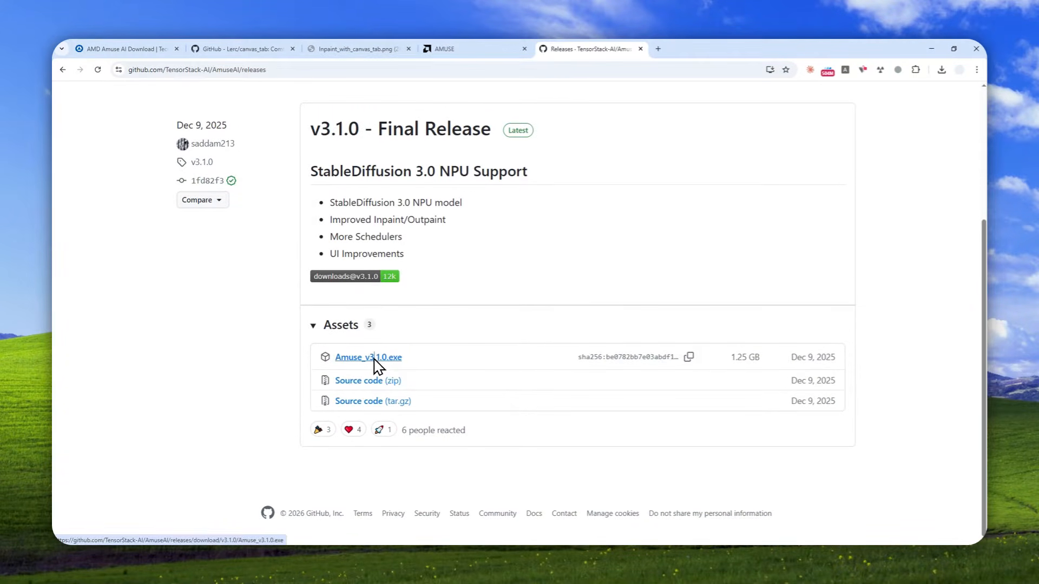
scroll(389, 347, "up", 3)
scroll(328, 372, "down", 1)
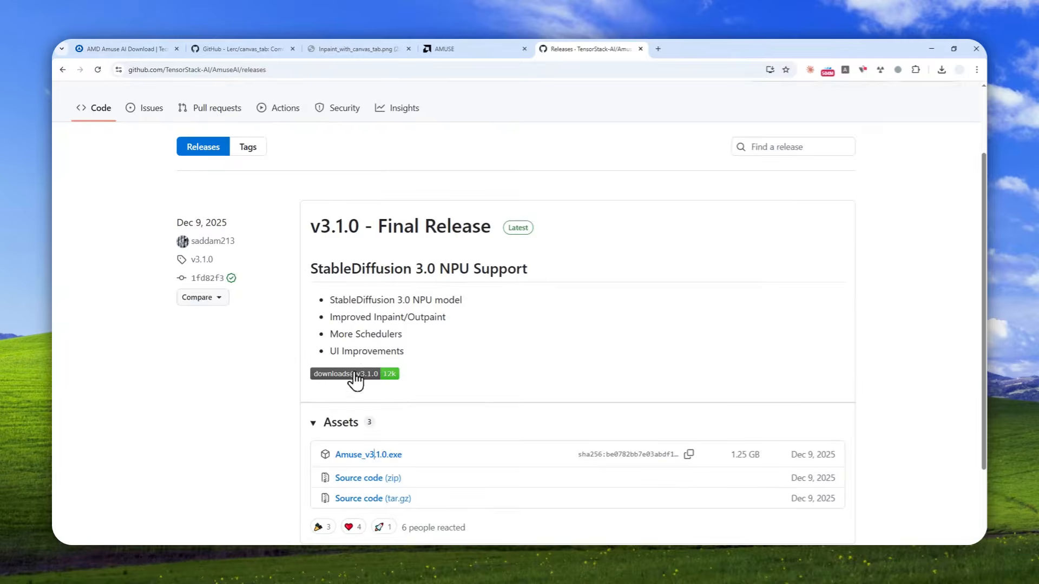
Step: Switch to the Amuse desktop app and open its Design workspace
left_click(346, 423)
left_click(196, 558)
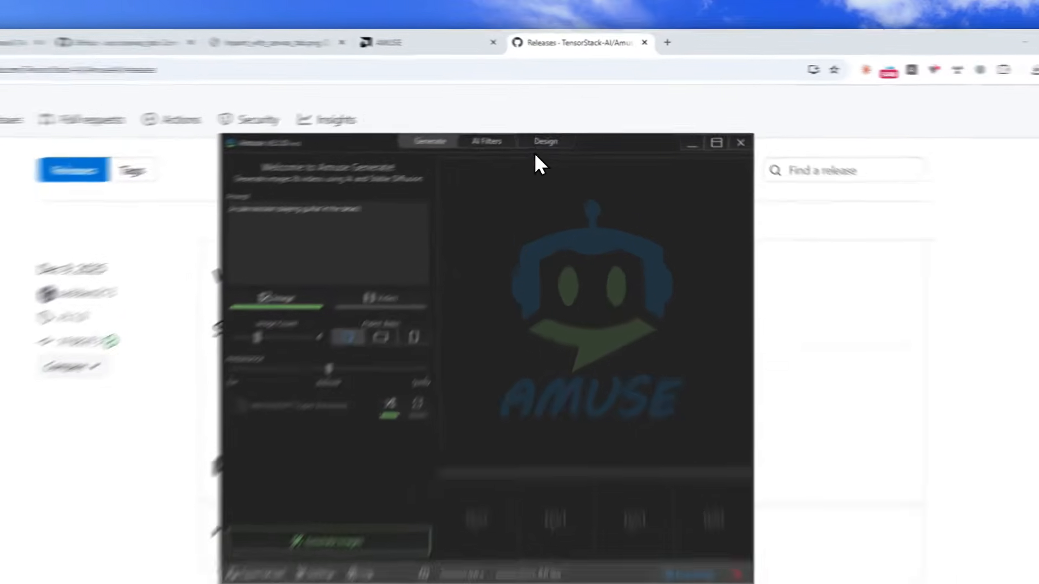
left_click(565, 124)
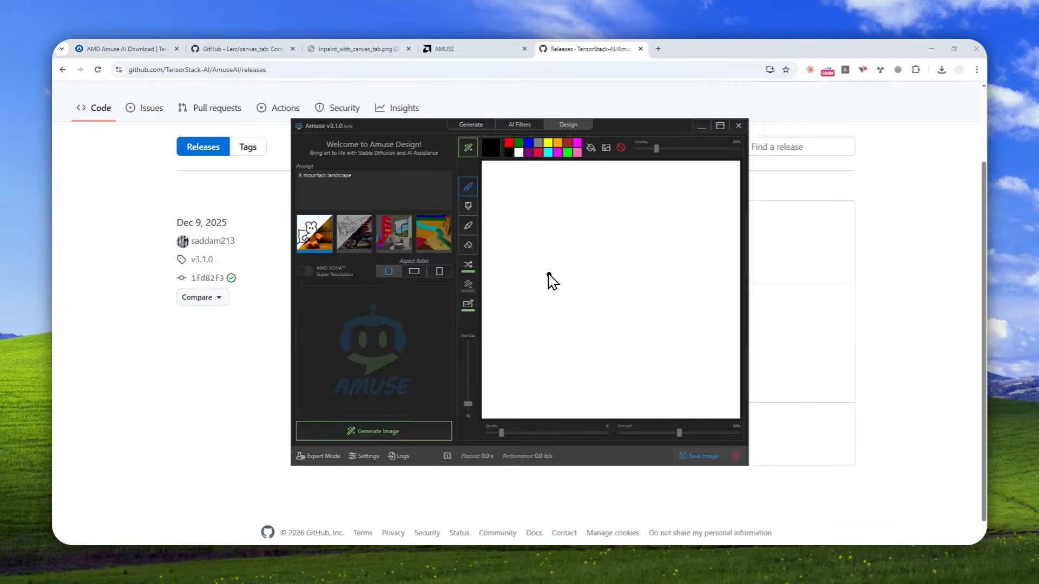
Step: Switch Amuse to Expert Mode and view the Paint To Image workspace
left_click(565, 376)
left_click(314, 458)
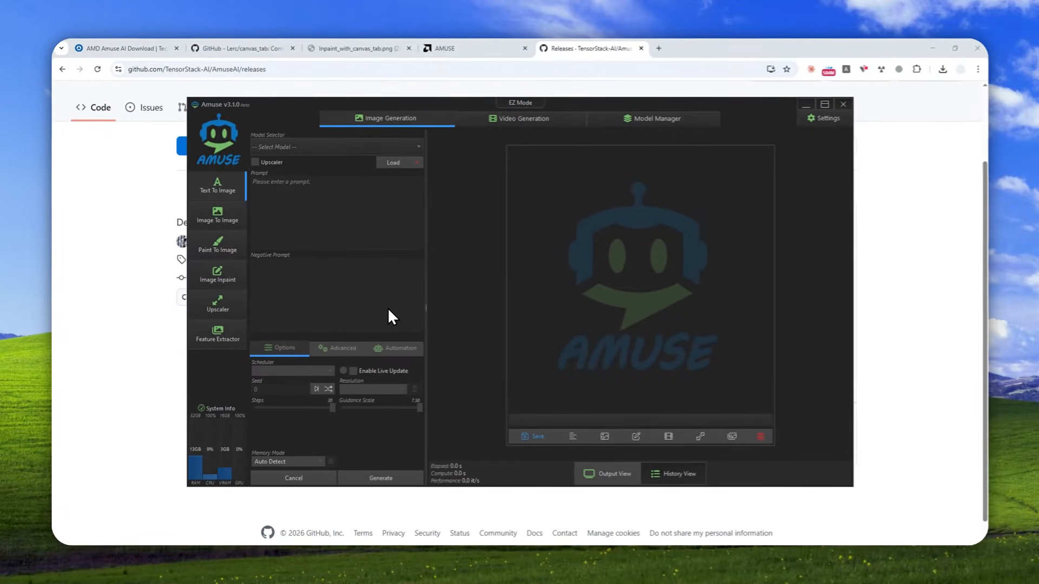
left_click(217, 245)
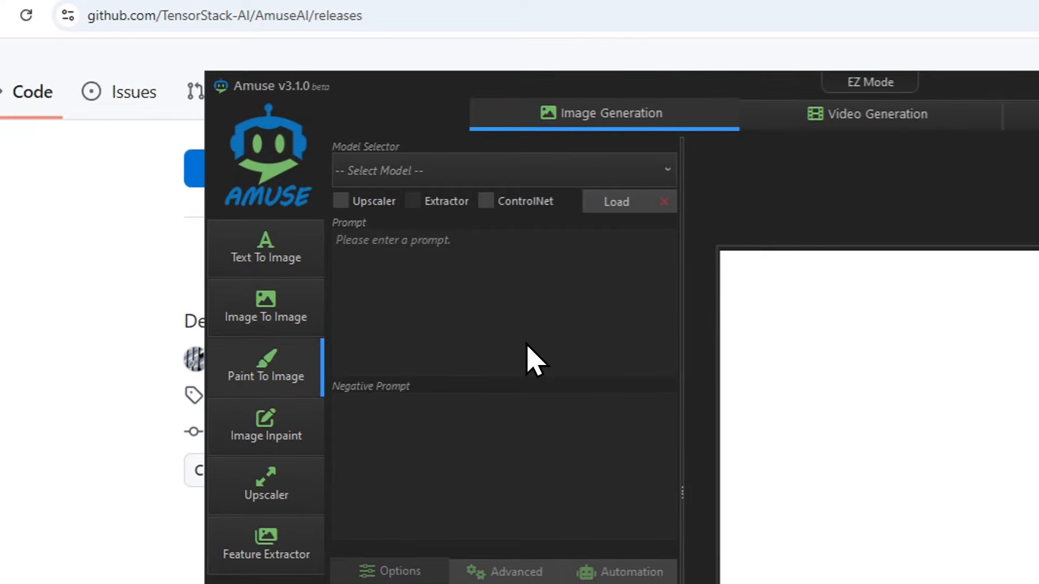
Step: Return to EZ Mode and replace the Generate prompt with "an astronaute in space"
left_click(726, 170)
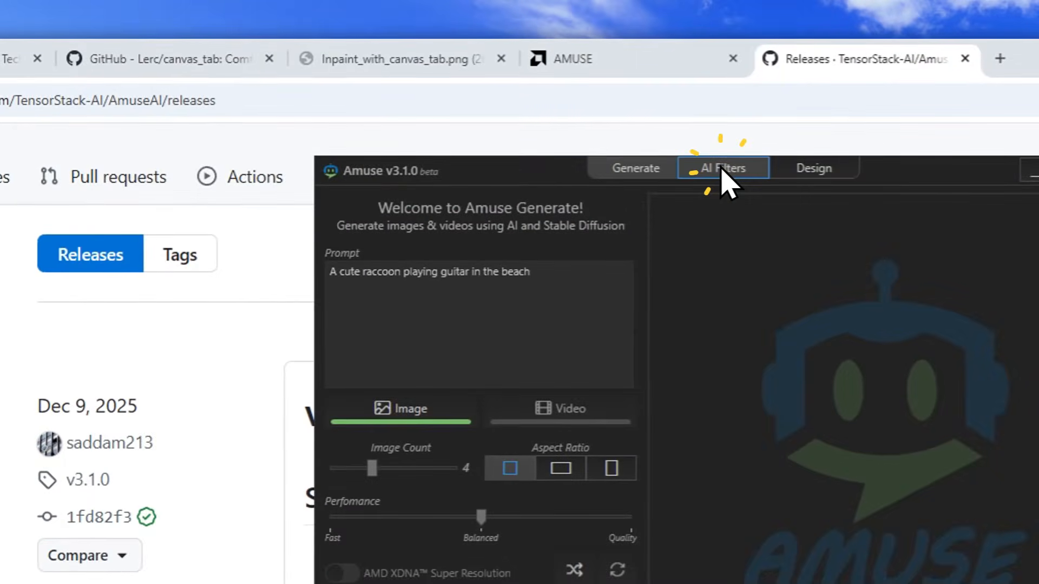
left_click_drag(561, 272, 324, 272)
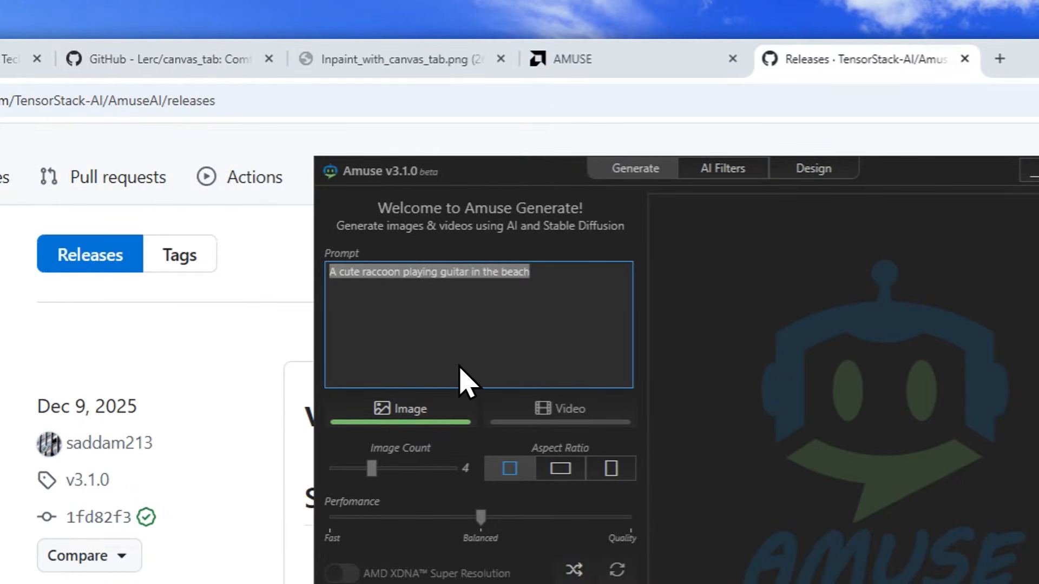
type("an astronaute in space")
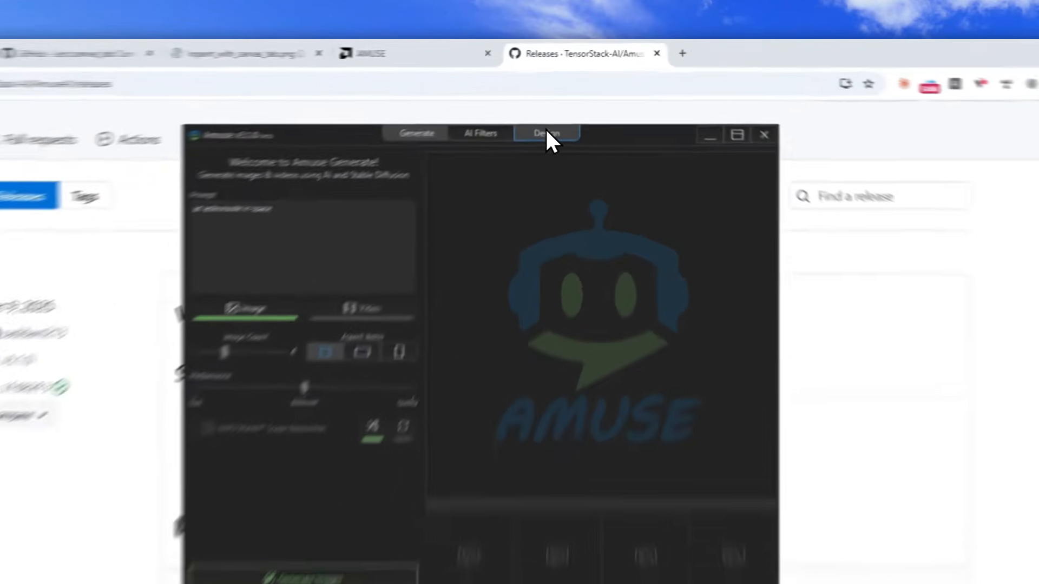
Step: Open the Design workspace and replace its prompt with "an astronaut in space"
left_click(565, 103)
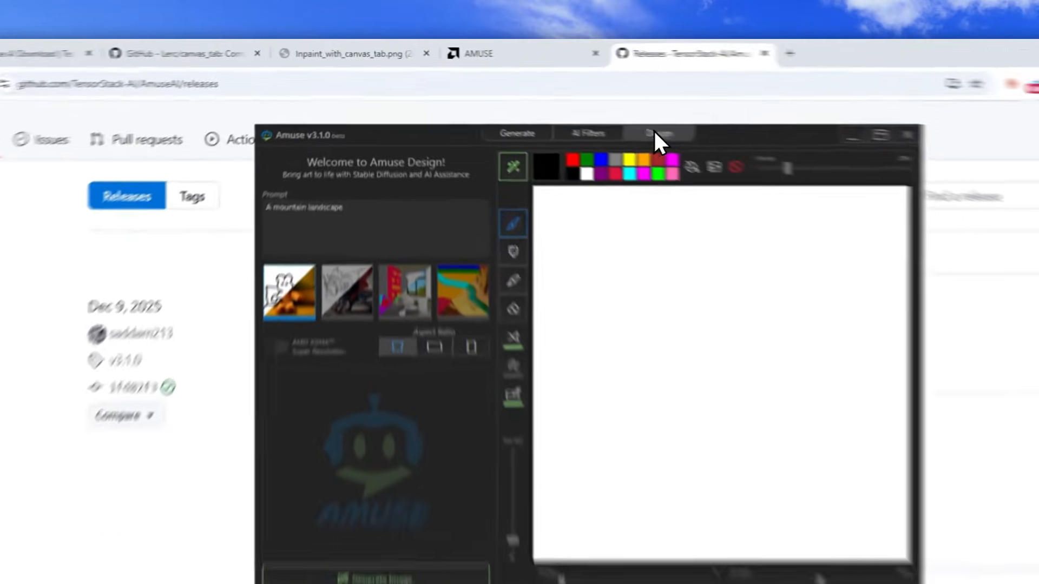
left_click(568, 102)
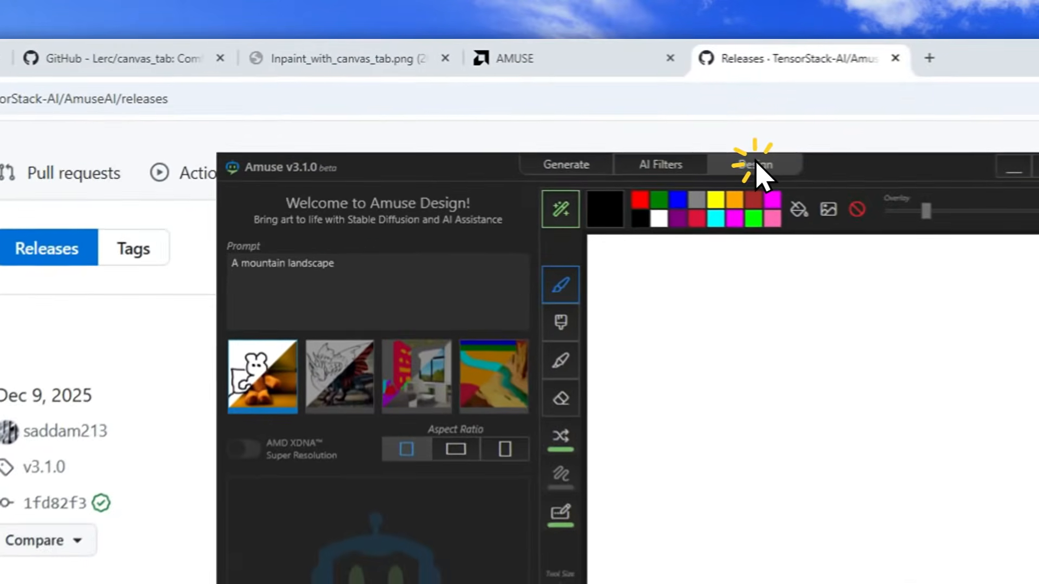
left_click(373, 270)
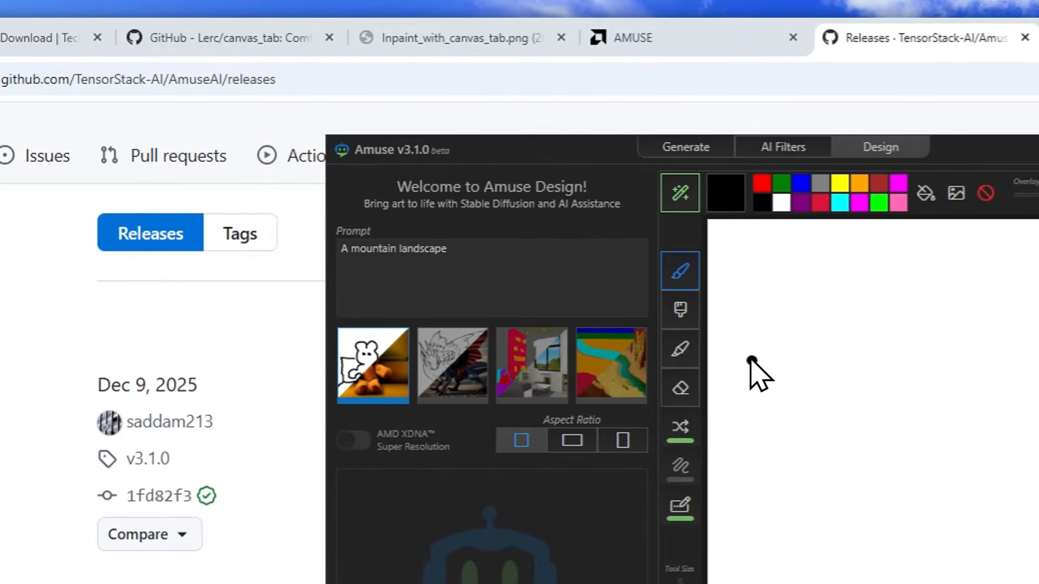
triple_click(391, 275)
type("an astronaut in space")
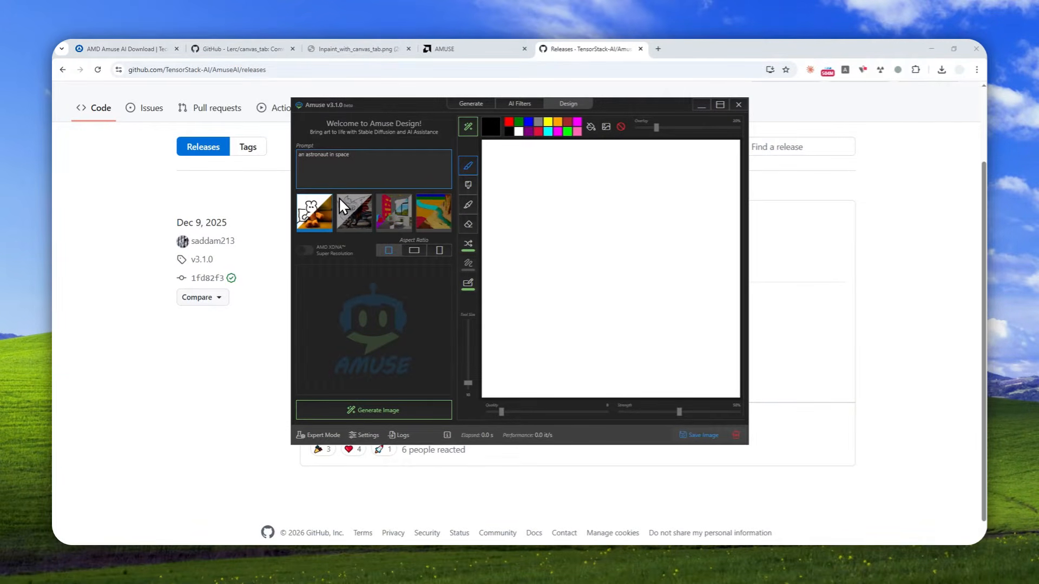
Step: Compare the design style presets, including Color Transform, and select Sketch to Image with the square aspect ratio
mouse_move(312, 212)
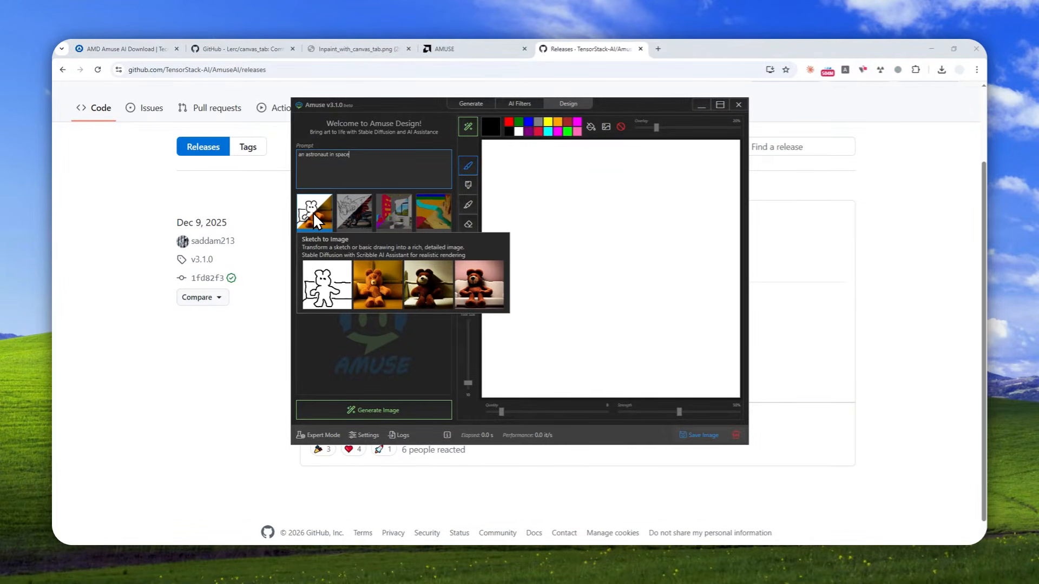
left_click(362, 211)
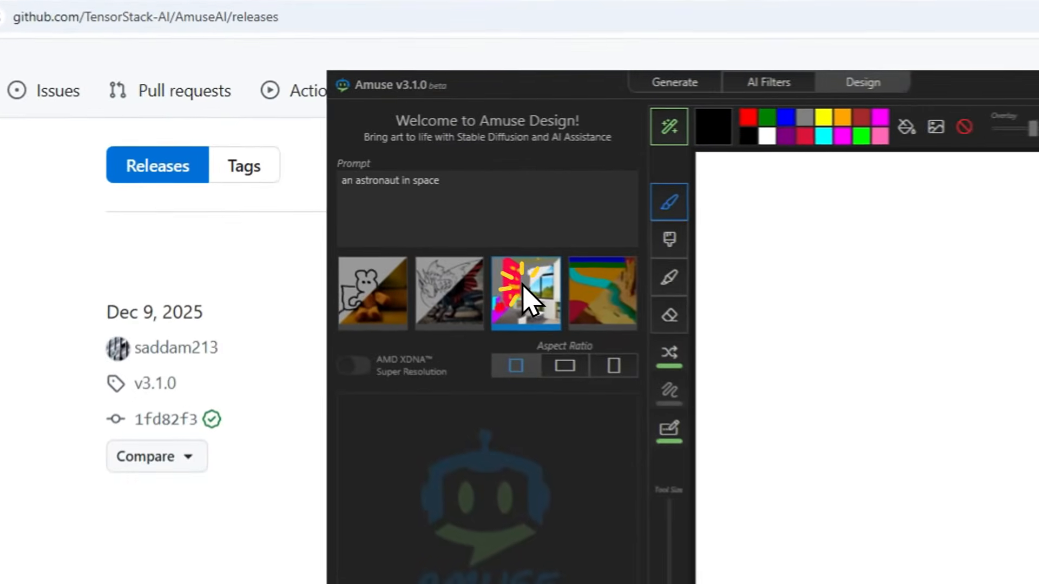
left_click(393, 210)
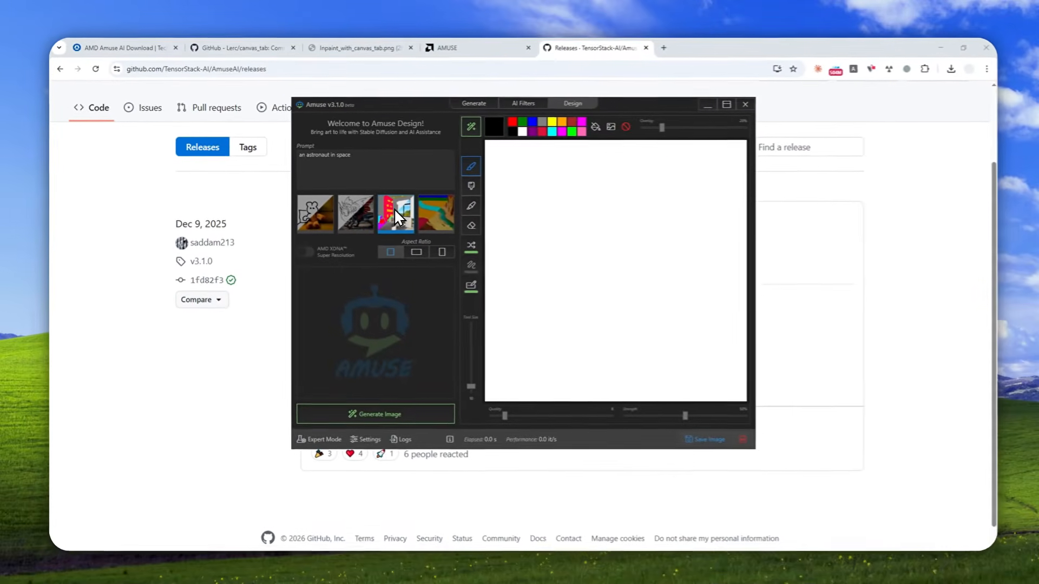
mouse_move(397, 214)
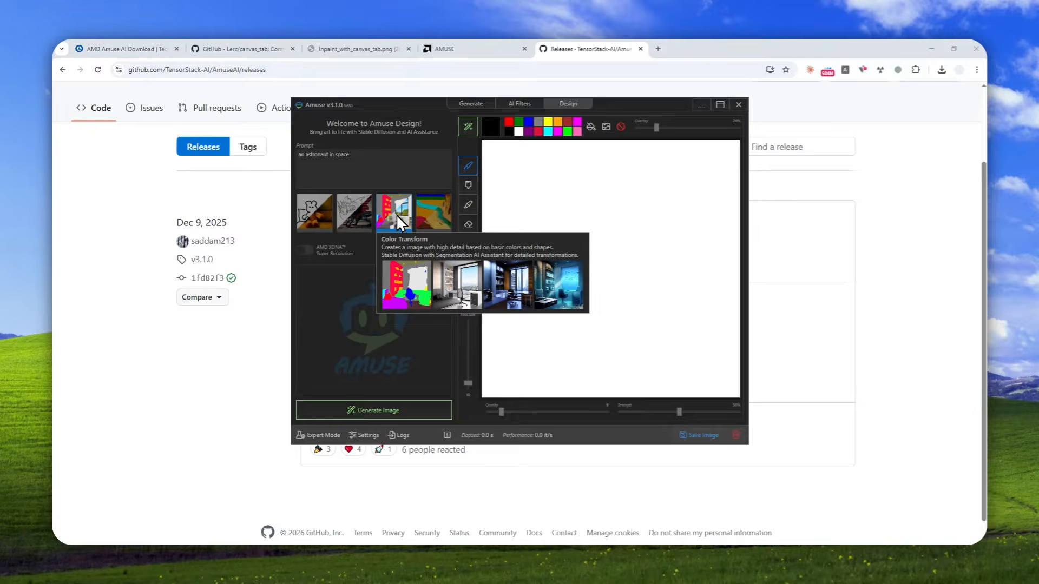
left_click(312, 211)
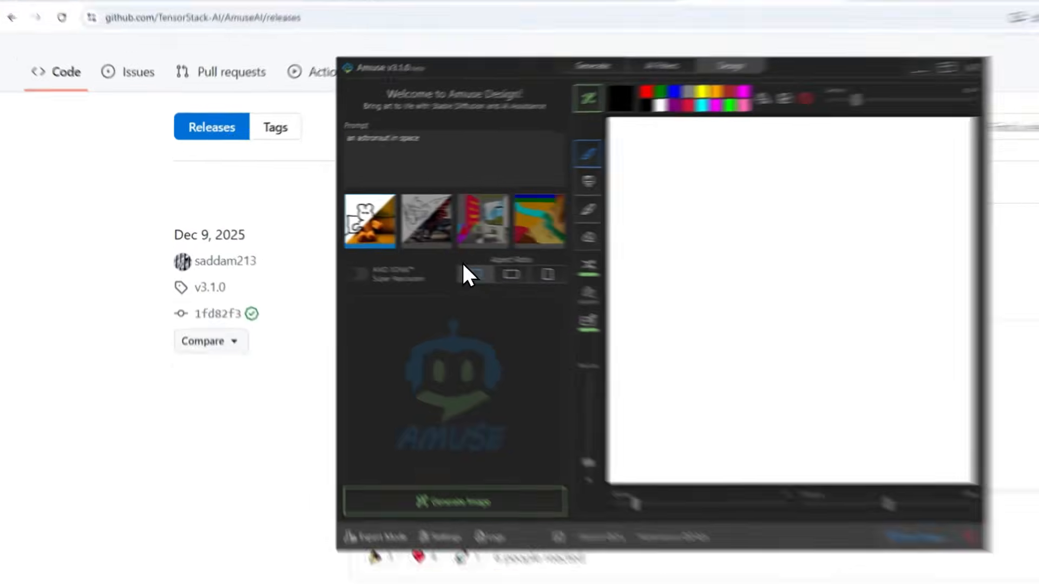
left_click(391, 251)
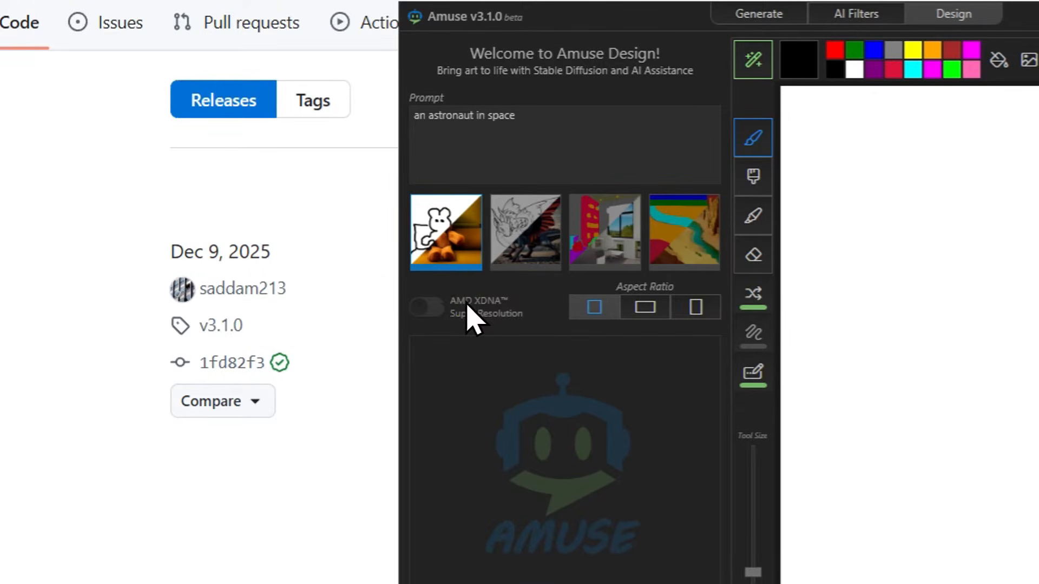
Step: Draw a simple standing figure in black on the canvas, with a round head, a torso, two arms and two legs
left_click(466, 305)
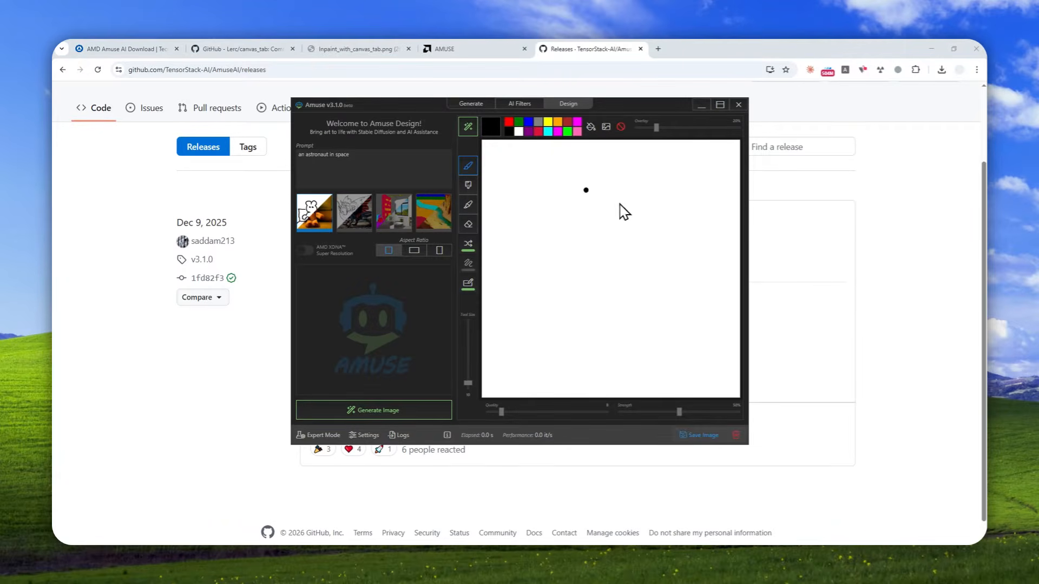
left_click(494, 149)
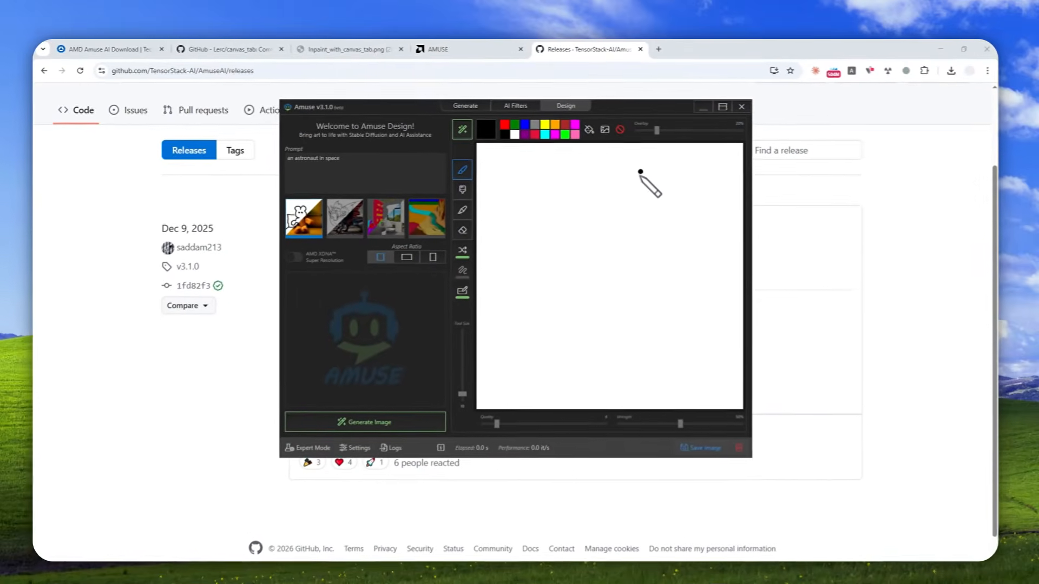
mouse_move(586, 183)
left_mouse_down()
mouse_move(630, 246)
mouse_move(599, 170)
mouse_move(577, 183)
left_mouse_up()
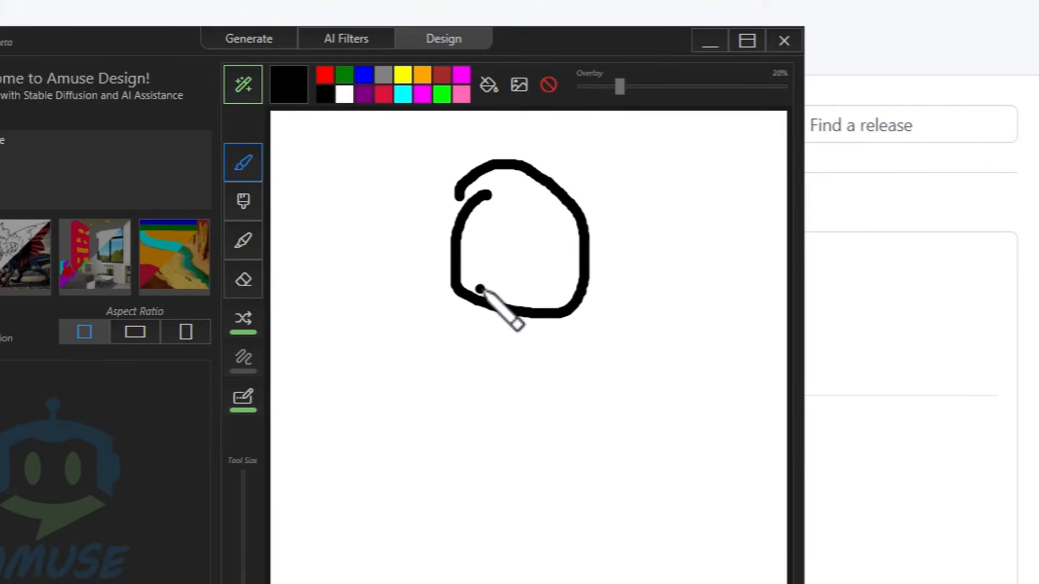
mouse_move(461, 295)
left_mouse_down()
mouse_move(479, 431)
mouse_move(568, 429)
mouse_move(596, 289)
left_mouse_up()
mouse_move(456, 172)
left_mouse_down()
mouse_move(355, 287)
mouse_move(405, 292)
mouse_move(458, 205)
left_mouse_up()
mouse_move(595, 168)
left_mouse_down()
mouse_move(710, 277)
mouse_move(623, 233)
mouse_move(597, 192)
left_mouse_up()
mouse_move(487, 321)
left_mouse_down()
mouse_move(434, 425)
mouse_move(420, 477)
left_mouse_up()
mouse_move(425, 429)
left_mouse_down()
mouse_move(470, 424)
mouse_move(507, 296)
mouse_move(533, 327)
mouse_move(566, 417)
mouse_move(644, 410)
mouse_move(559, 278)
left_mouse_up()
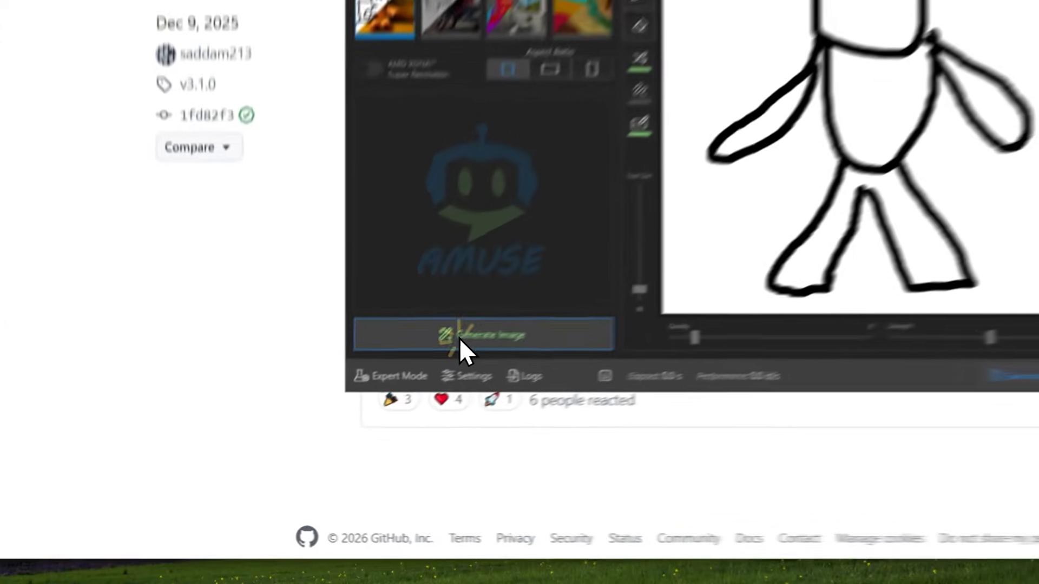
Step: Generate the astronaut image from the sketch and compare the result with the drawing in the preview
left_click(369, 405)
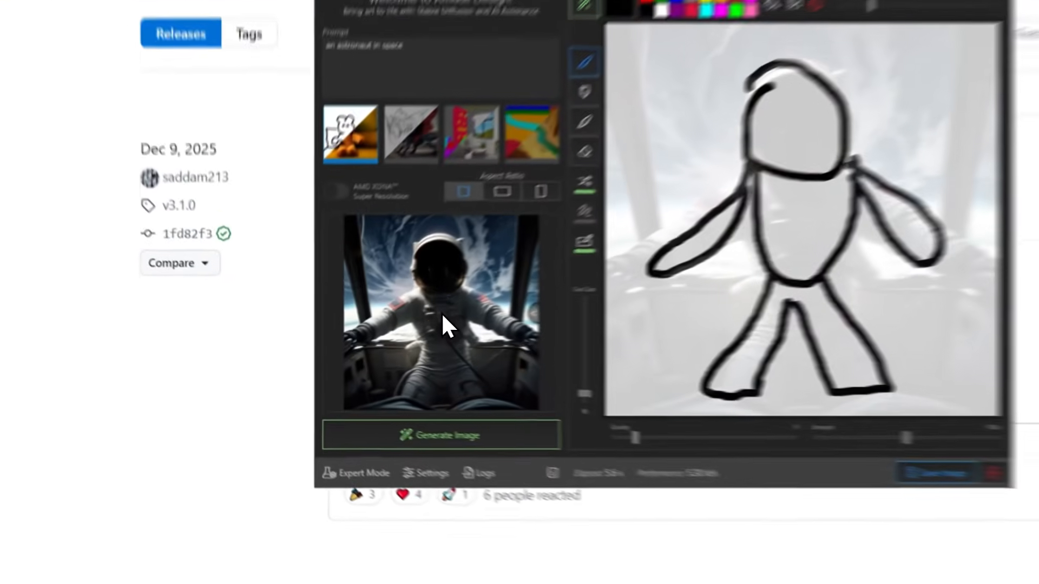
left_click(377, 335)
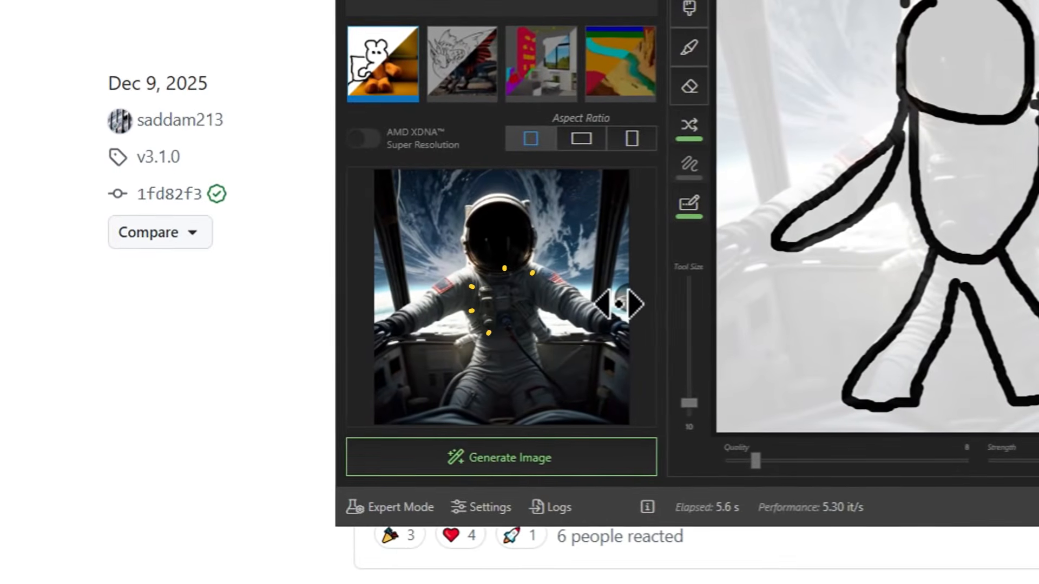
left_click_drag(435, 330, 370, 330)
mouse_move(494, 297)
left_mouse_down()
mouse_move(371, 298)
mouse_move(677, 306)
left_mouse_up()
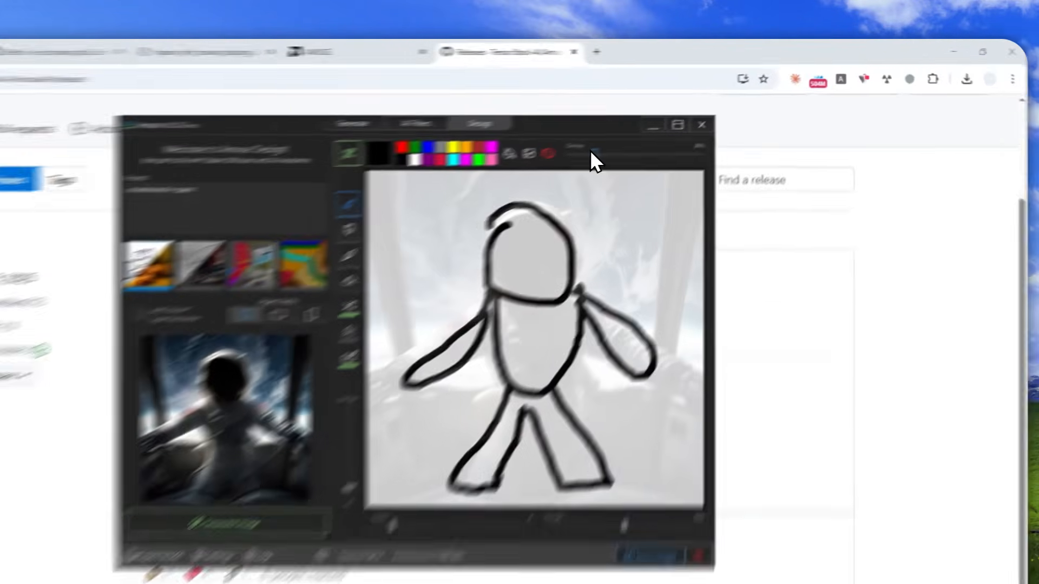
Step: Lower the canvas overlay to 14% and generate another image from the same sketch
mouse_move(655, 125)
left_mouse_down()
mouse_move(751, 124)
mouse_move(668, 143)
mouse_move(575, 142)
mouse_move(691, 141)
mouse_move(721, 121)
mouse_move(615, 133)
mouse_move(652, 126)
mouse_move(751, 128)
mouse_move(651, 124)
left_mouse_up()
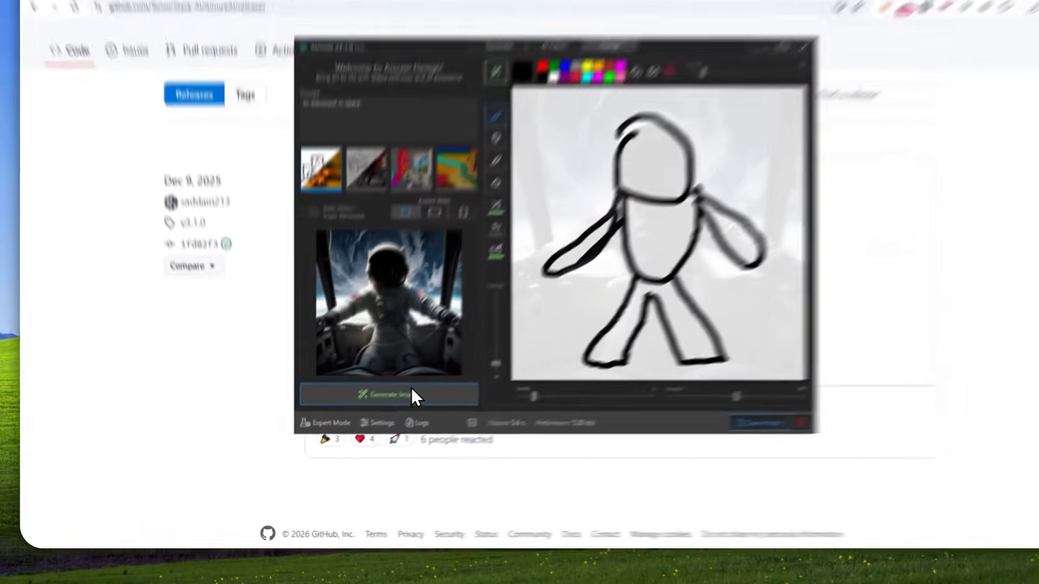
left_click(399, 410)
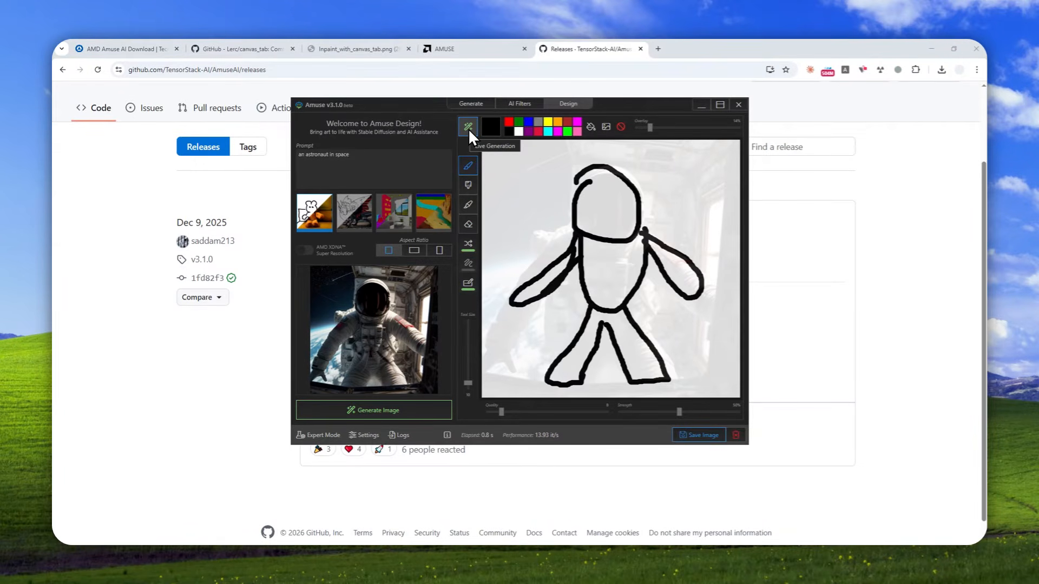
Step: Start live generation, add a small stroke beside the figure's head, and request a new image version
left_click(469, 129)
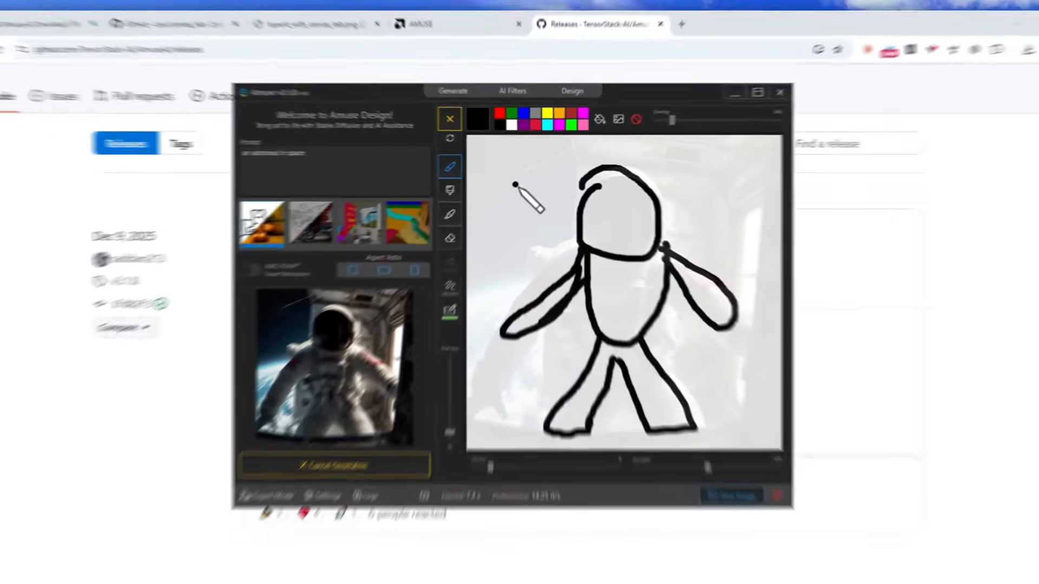
left_click_drag(520, 172, 515, 230)
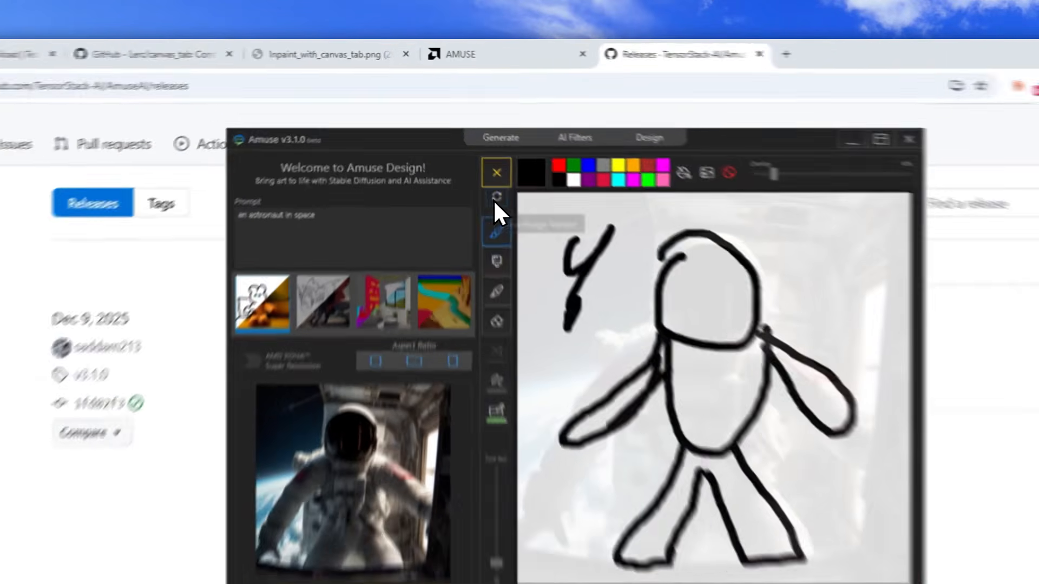
left_click(467, 144)
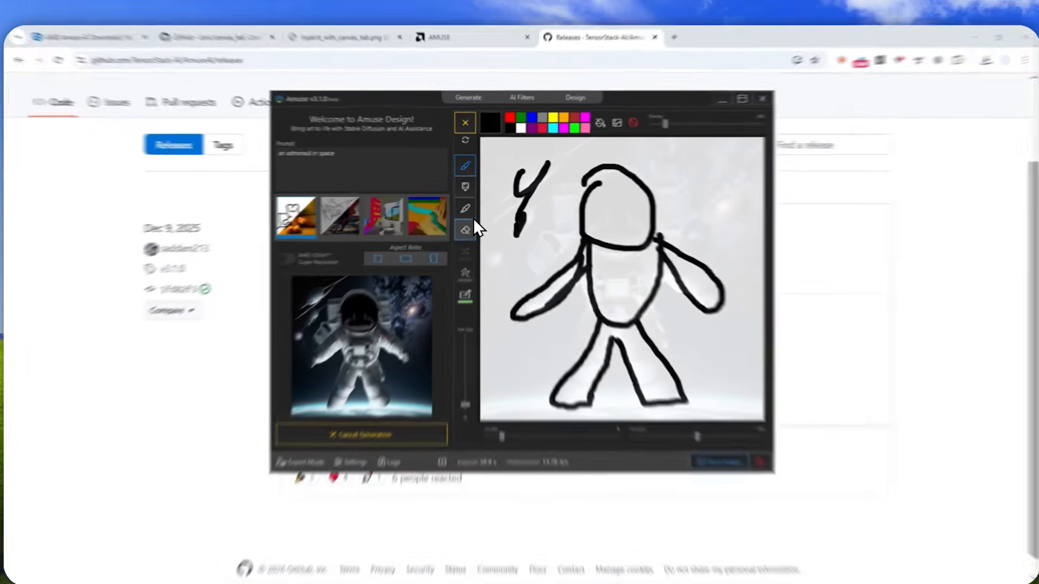
Step: Erase the extra stroke beside the figure's head and stop the live generation
left_click(468, 224)
mouse_move(511, 221)
left_mouse_down()
mouse_move(537, 171)
mouse_move(557, 204)
mouse_move(538, 195)
mouse_move(536, 293)
left_mouse_up()
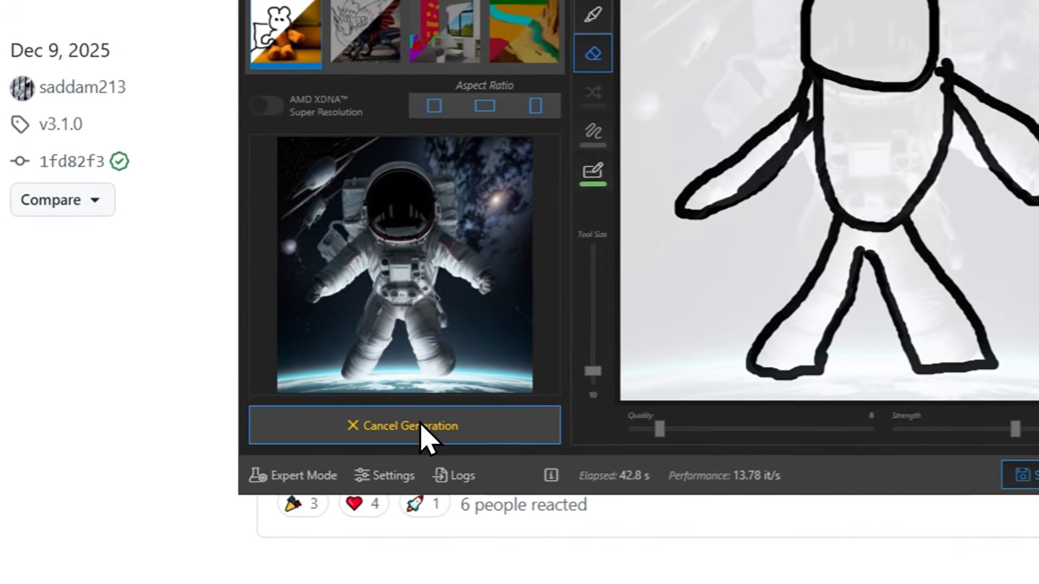
left_click(421, 433)
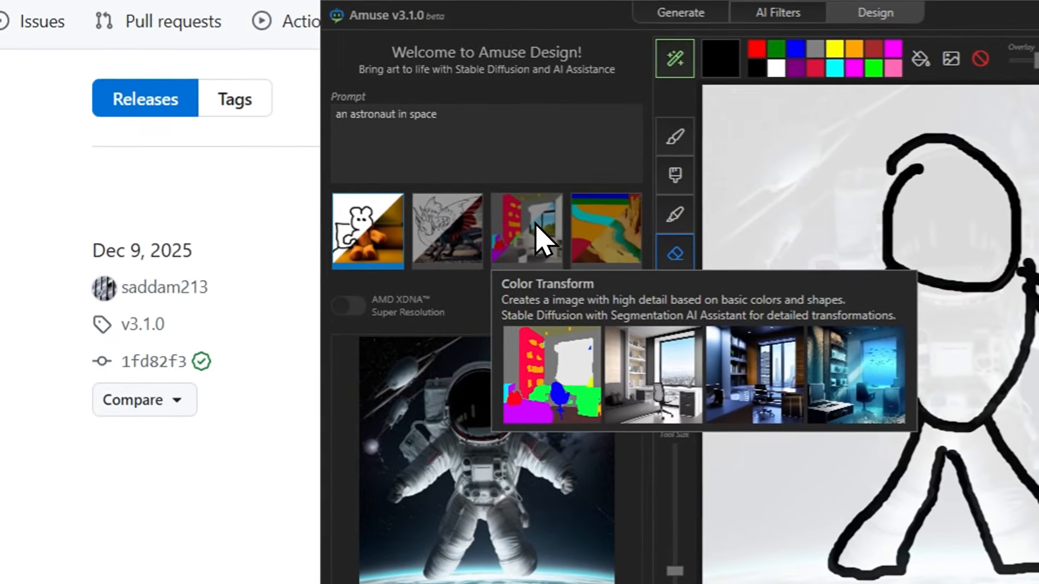
Step: Switch the design style to Color Transform and generate a new image from the sketch
left_click(457, 22)
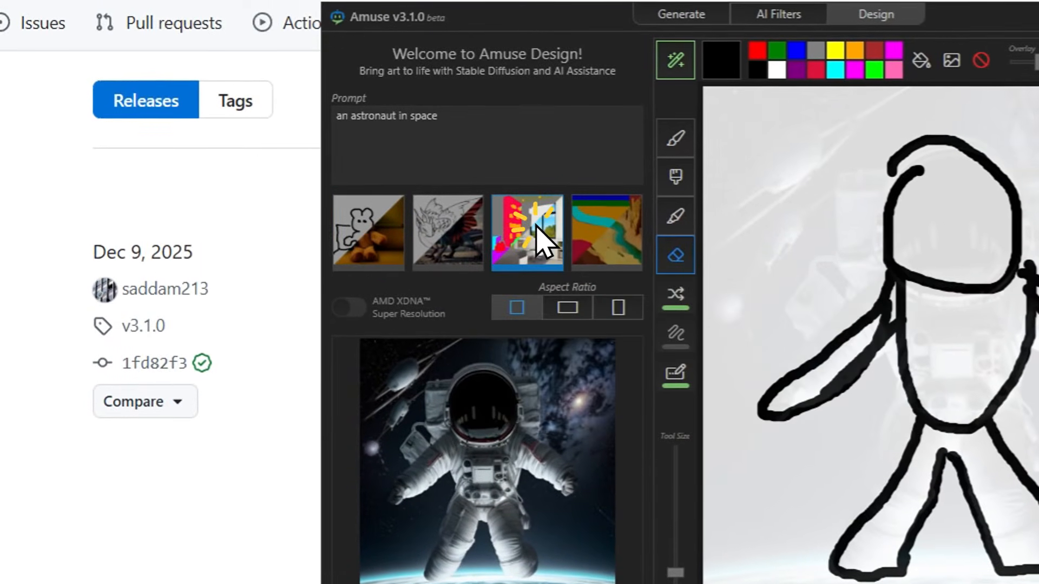
mouse_move(523, 224)
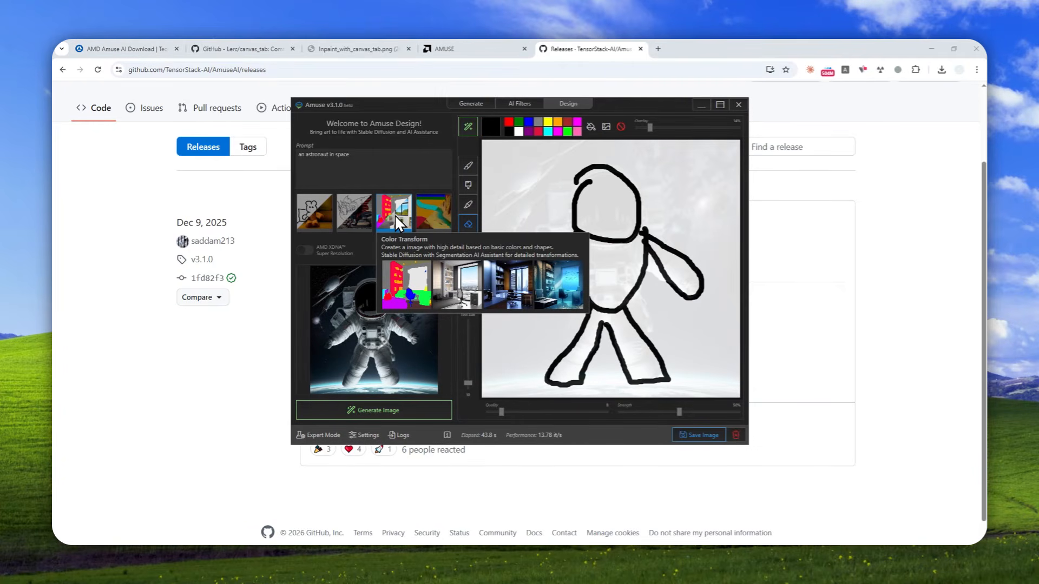
left_click(389, 407)
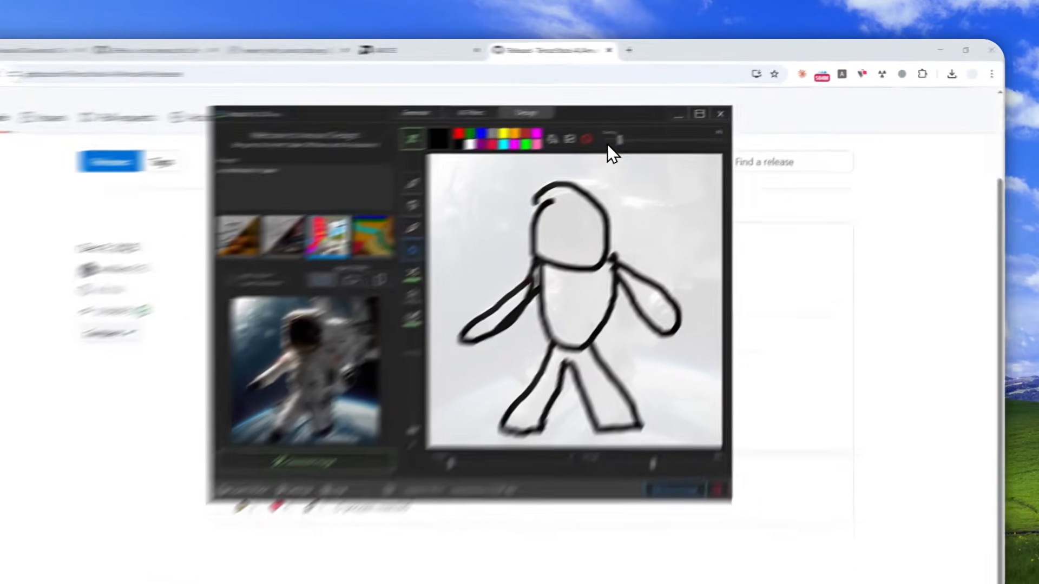
Step: Inspect the result at 100% overlay, reduce the overlay to 10%, and select the LineArt to Image style
left_click_drag(650, 127, 749, 125)
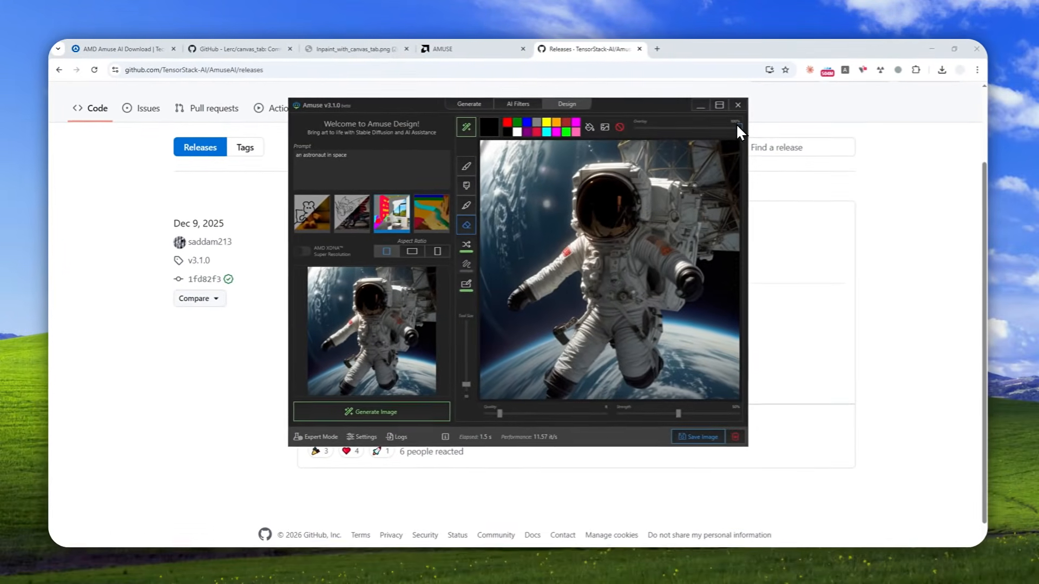
left_click_drag(613, 215, 457, 221)
left_click_drag(661, 130, 645, 128)
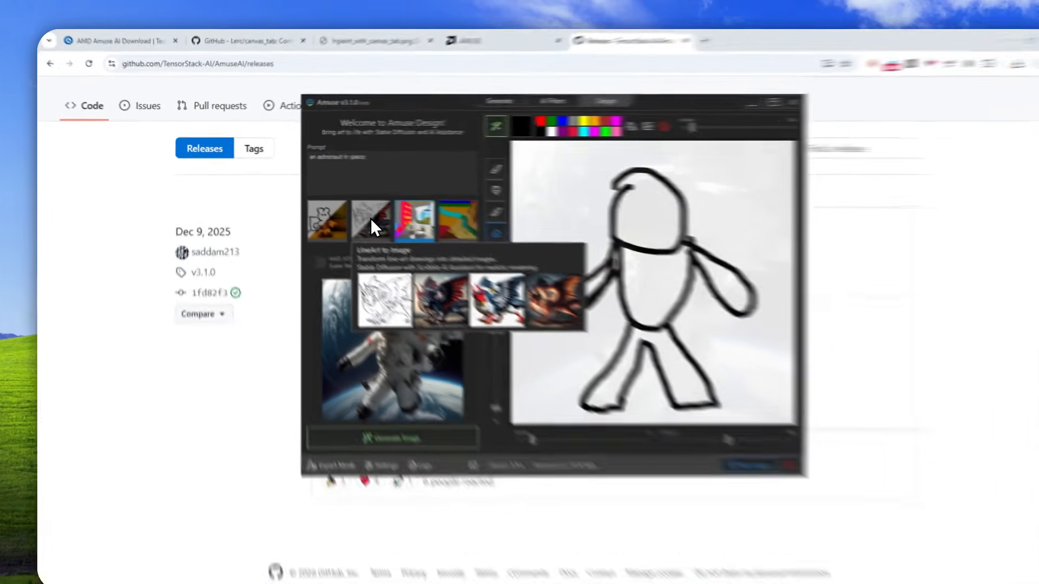
left_click(372, 220)
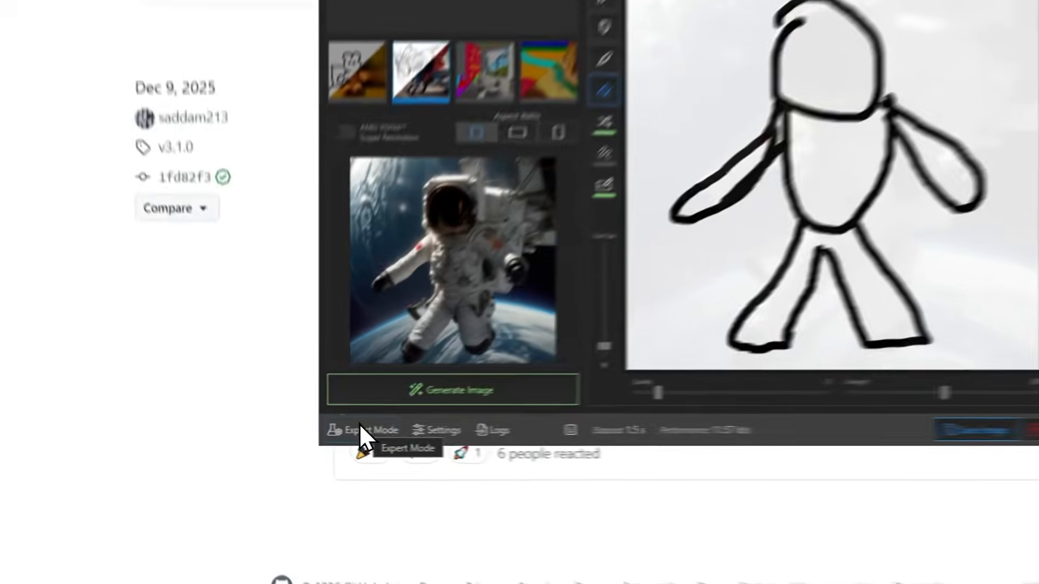
Step: Switch to Expert Mode and examine the ControlNet models in the Model Manager
left_click(324, 430)
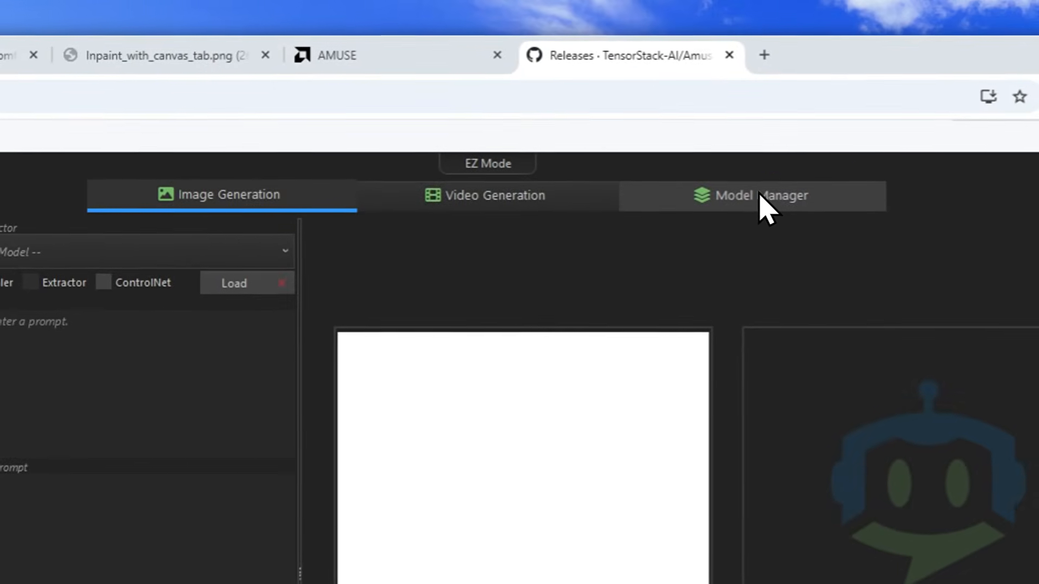
left_click(761, 170)
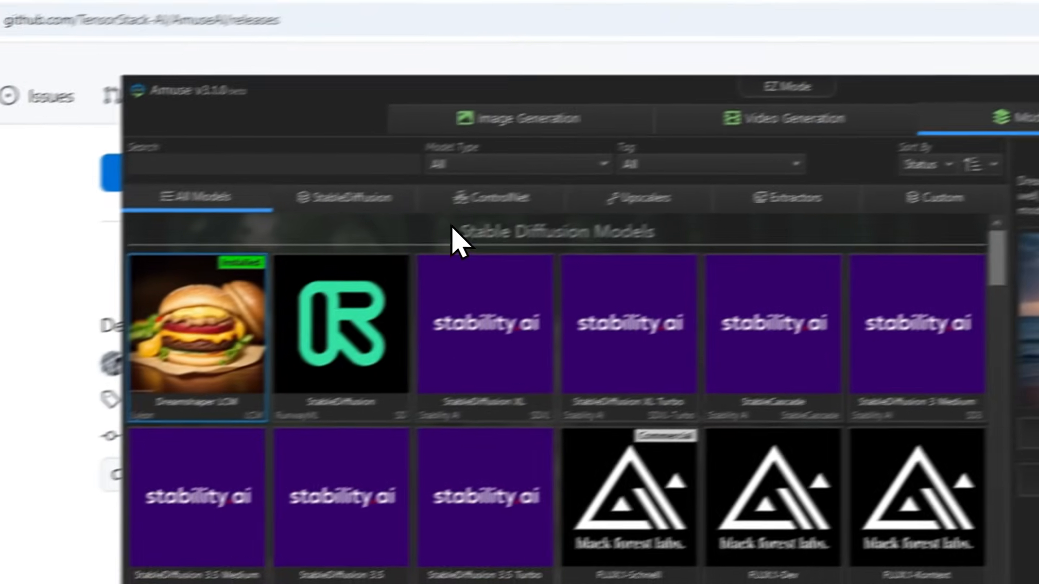
left_click(190, 278)
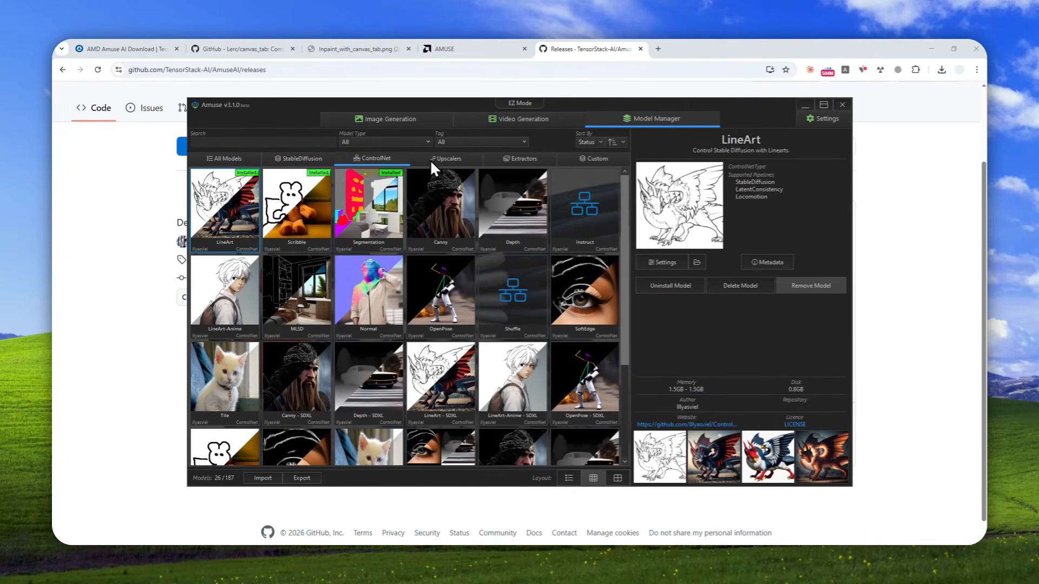
Step: Open Paint To Image under Image Generation and check which models are available to select
left_click(381, 116)
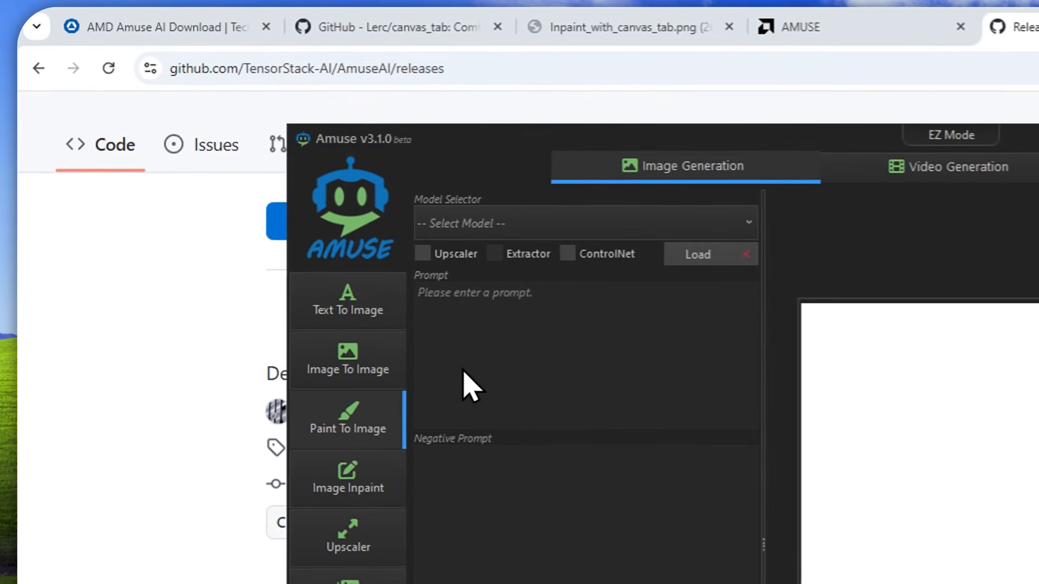
left_click(360, 428)
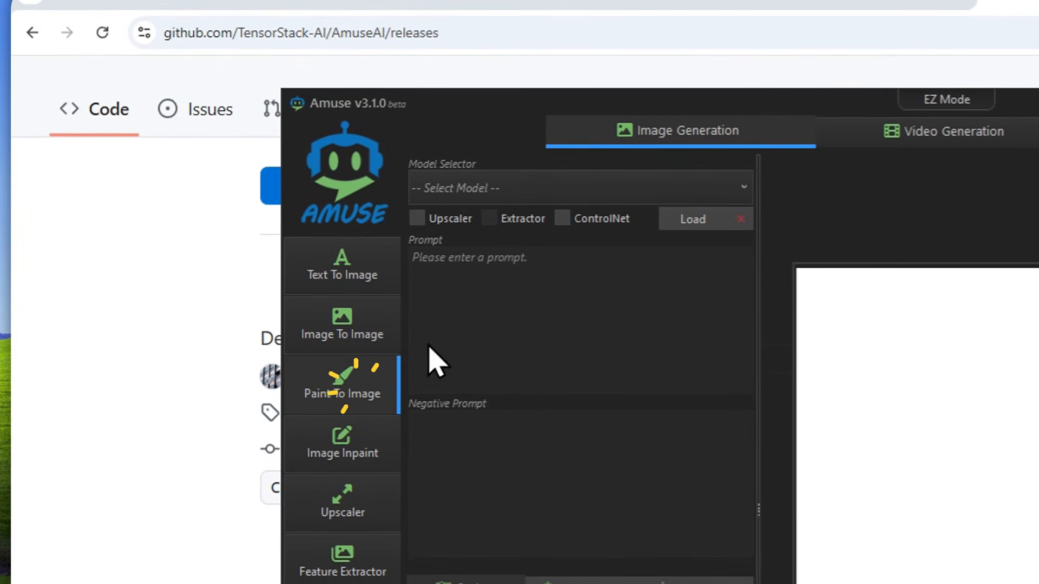
left_click(573, 190)
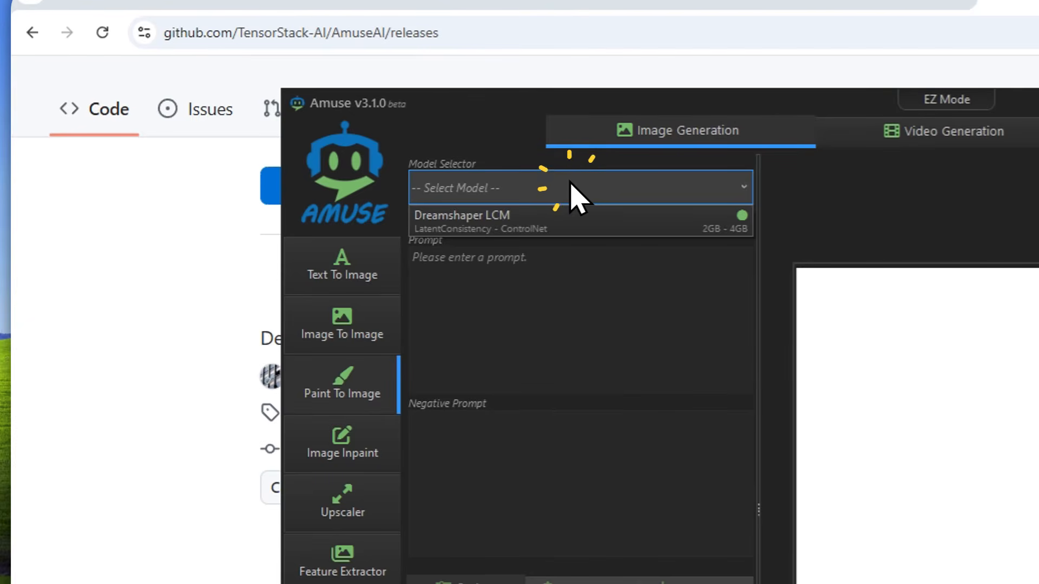
left_click(574, 192)
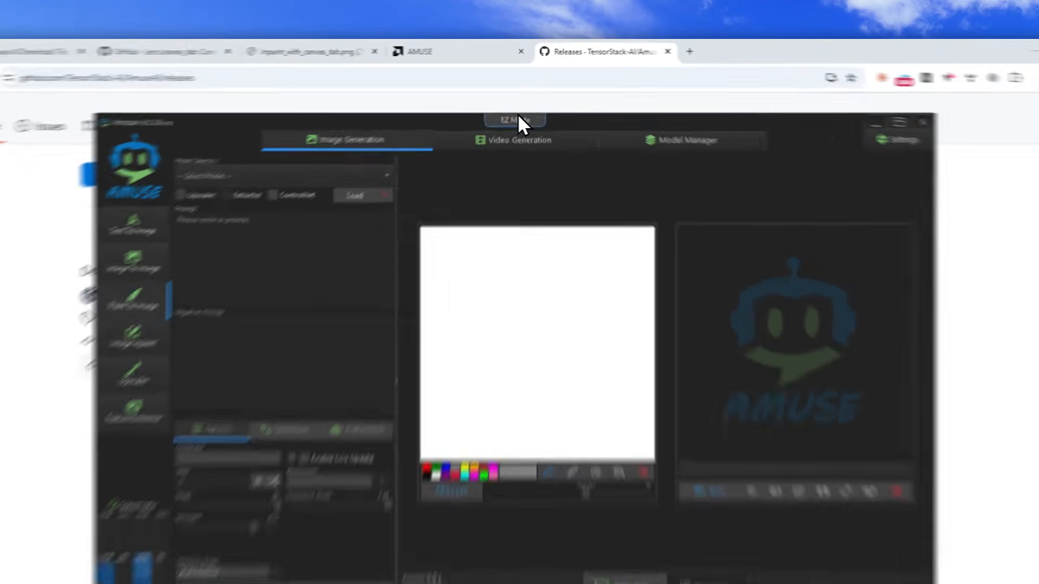
Step: Return to the EZ Mode Design workspace and raise the overlay so the generated image shows through the sketch
left_click(520, 103)
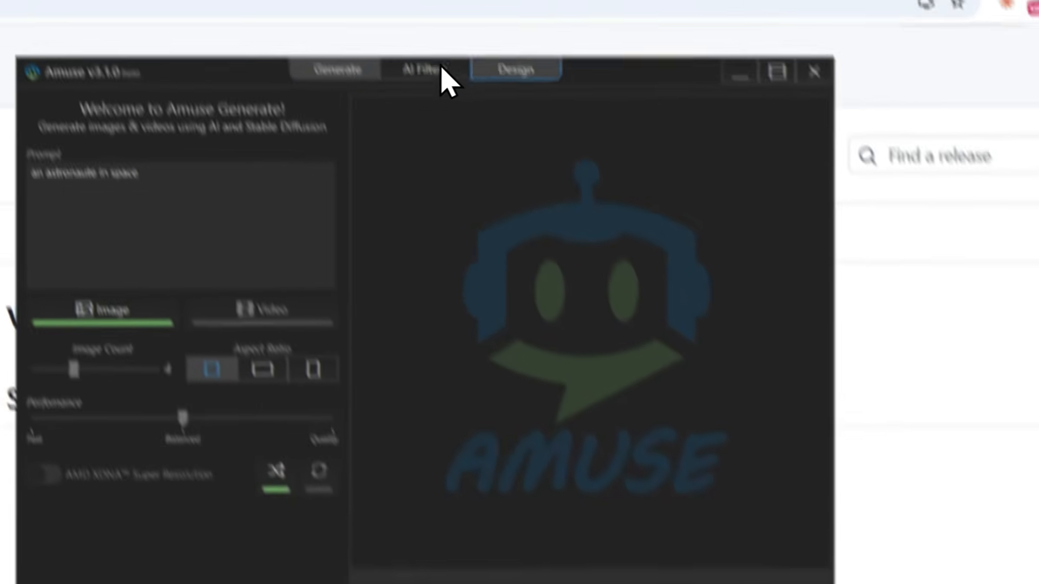
left_click(515, 70)
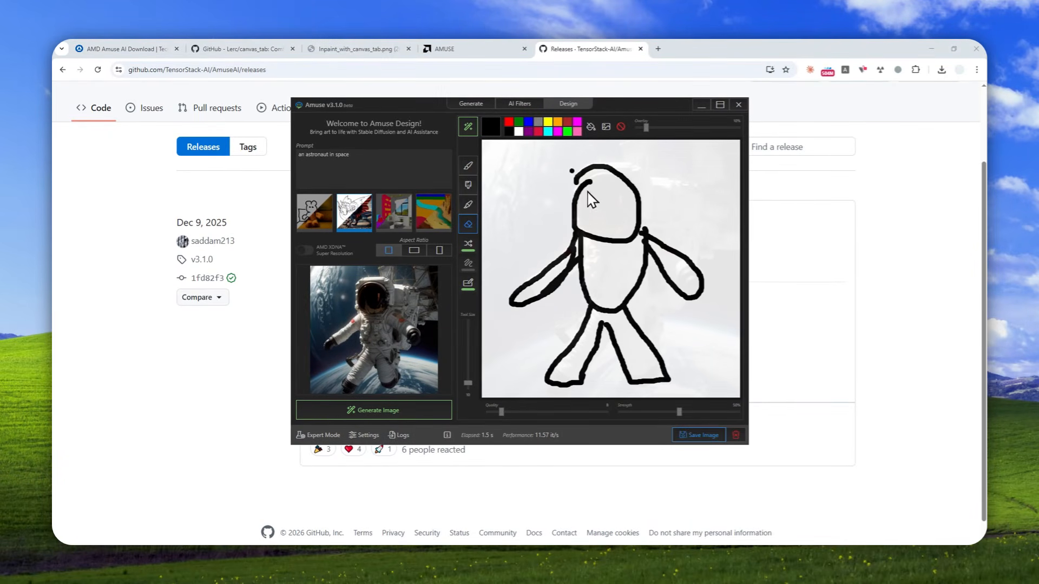
mouse_move(646, 128)
left_mouse_down()
mouse_move(731, 132)
mouse_move(674, 127)
left_mouse_up()
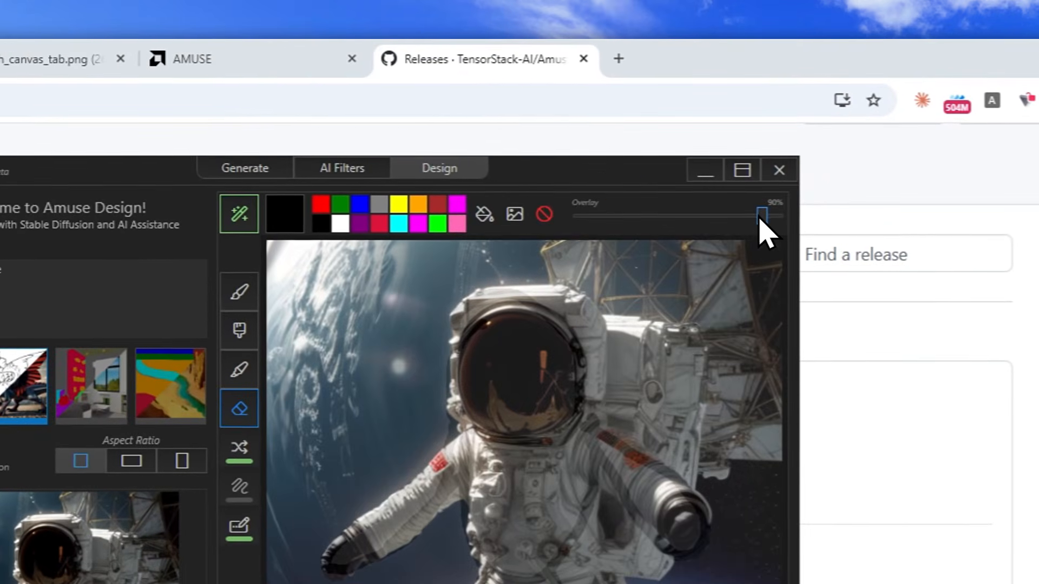
Step: Extend the design prompt to "an astronaut in space earth orbit"
left_click(80, 300)
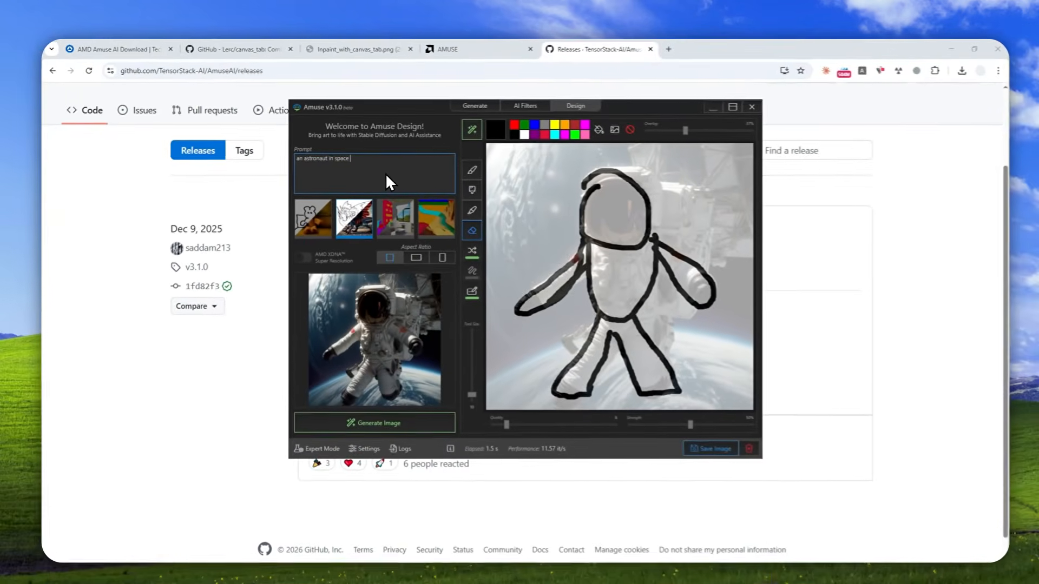
type("earth orbit")
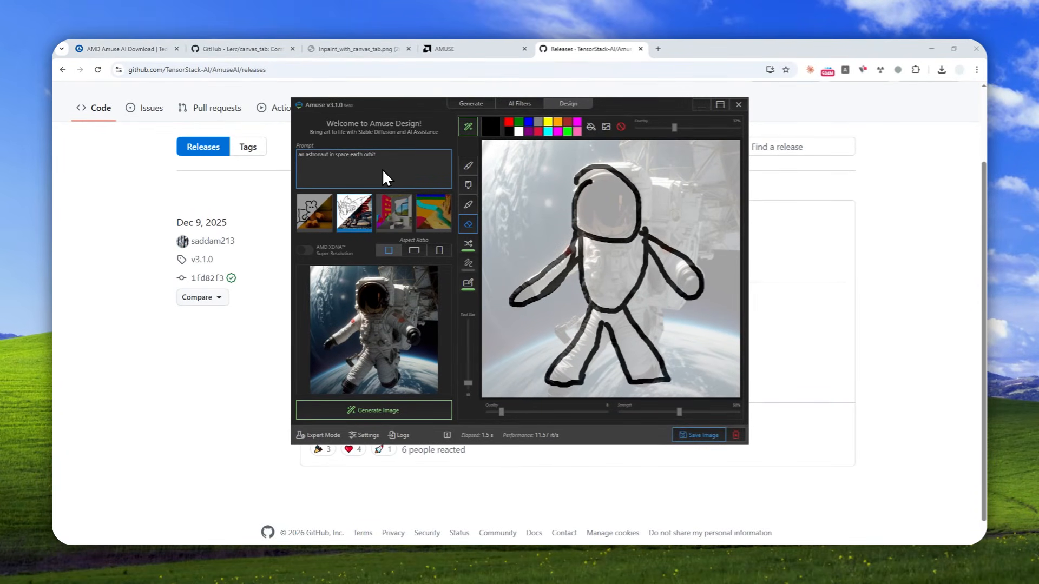
Step: Generate the image with the Color Transform style, and generate it again with Sketch to Image
left_click(398, 216)
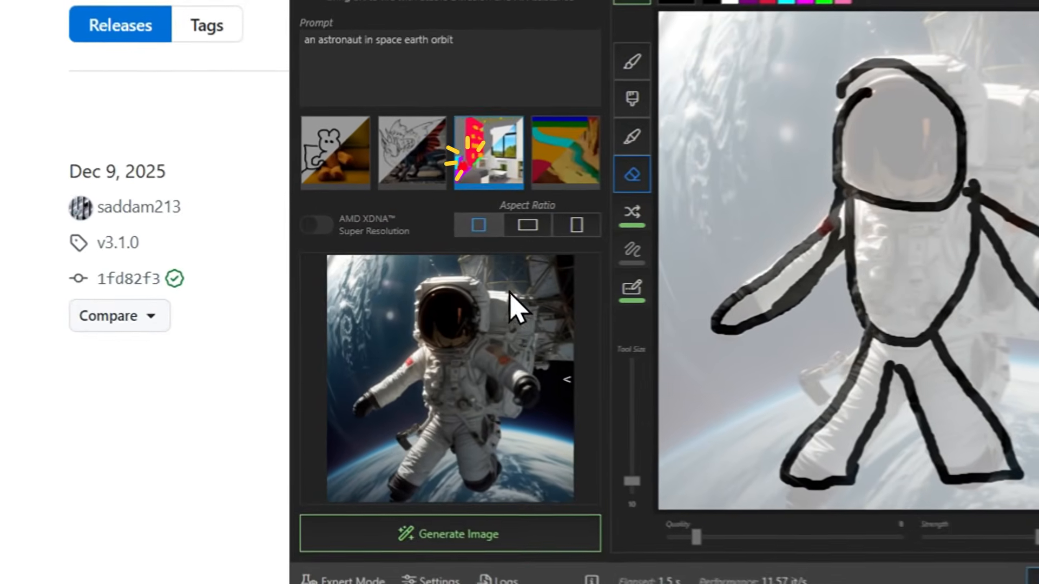
left_click(519, 535)
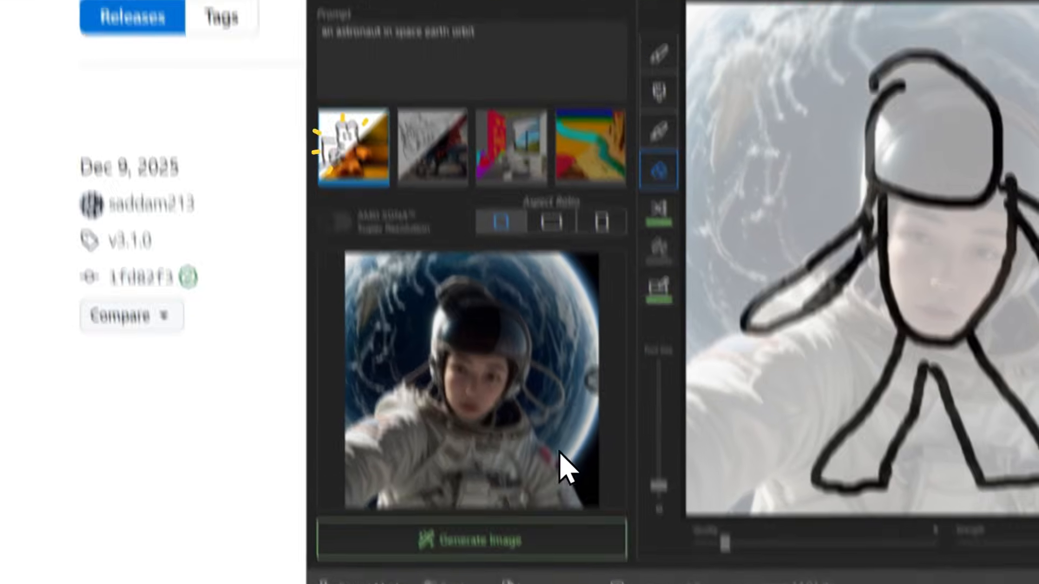
left_click(394, 410)
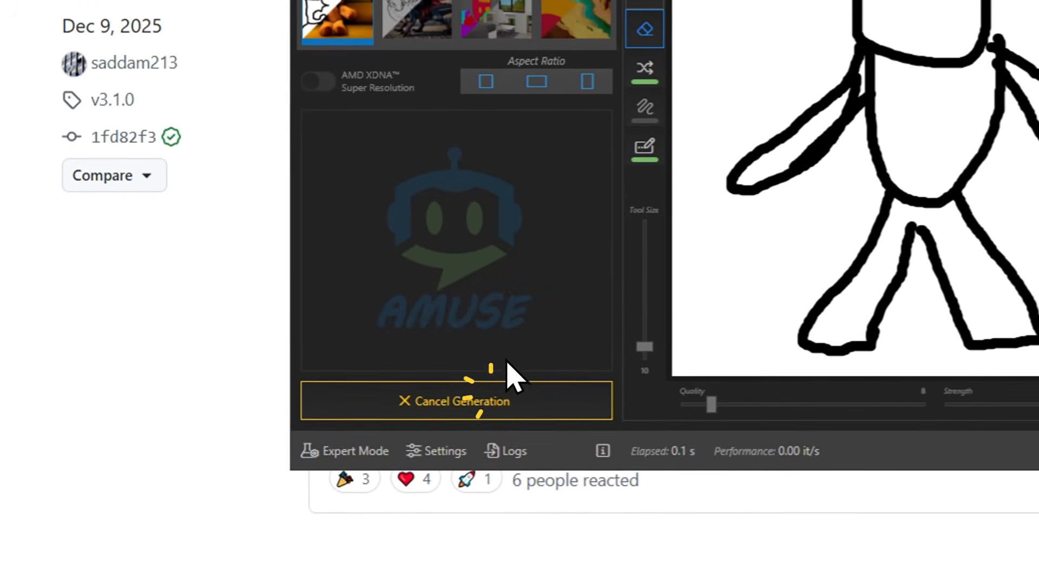